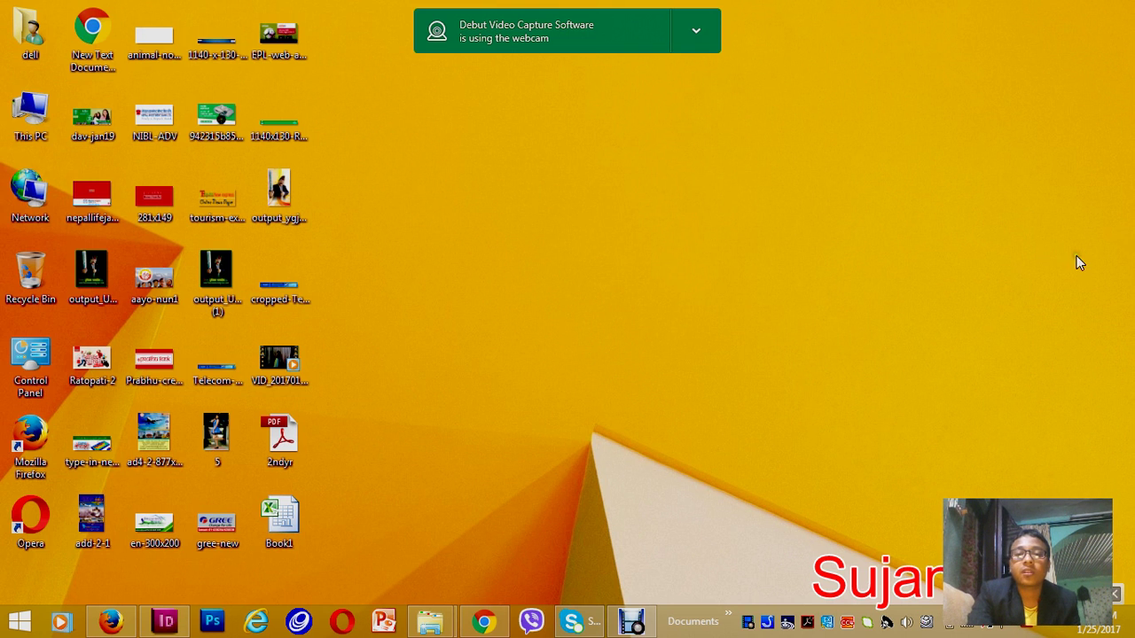
Open the Book1 workbook from the desktop and left-align the whole PLAYER NAME column on Sheet1
{"action": "double_click", "coordinate": [274, 523]}
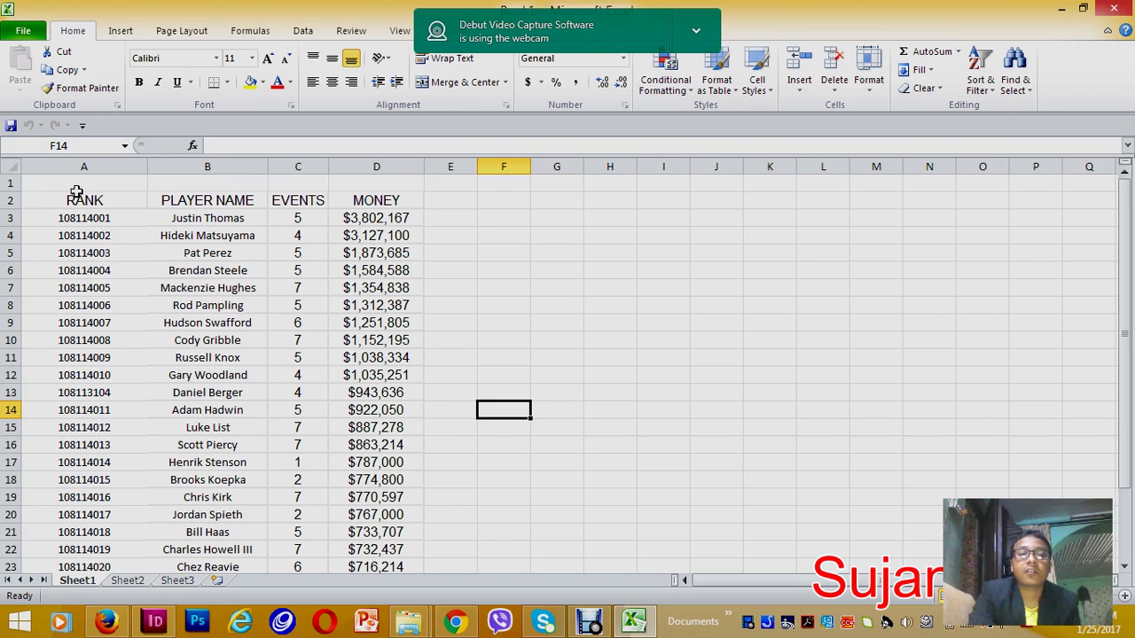
{"action": "left_click", "coordinate": [66, 202]}
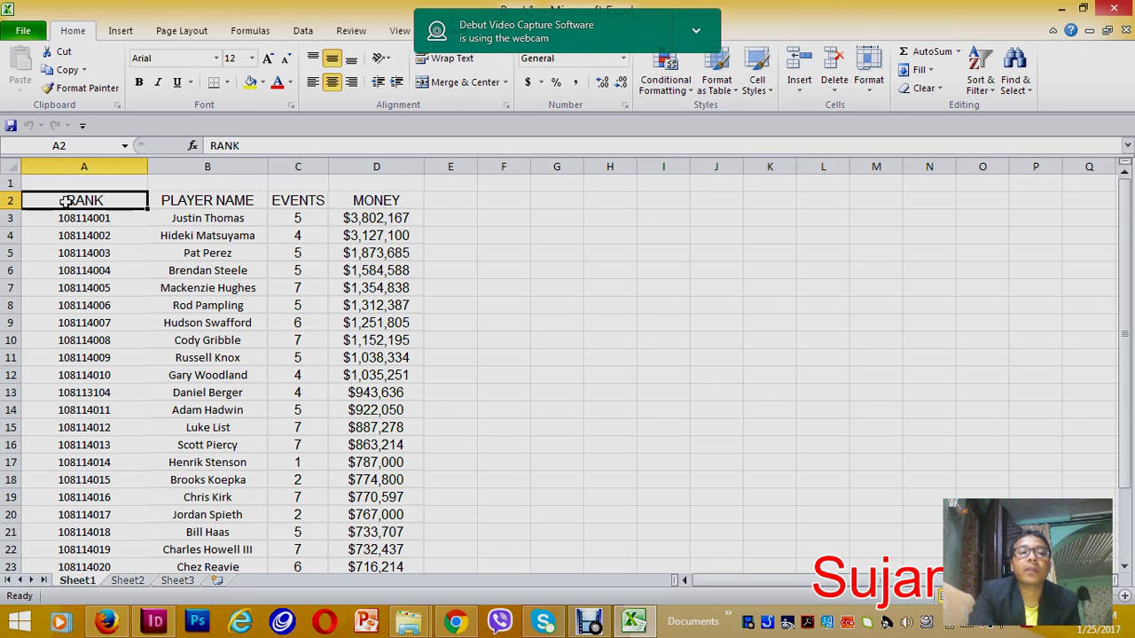
{"action": "left_click", "coordinate": [88, 217]}
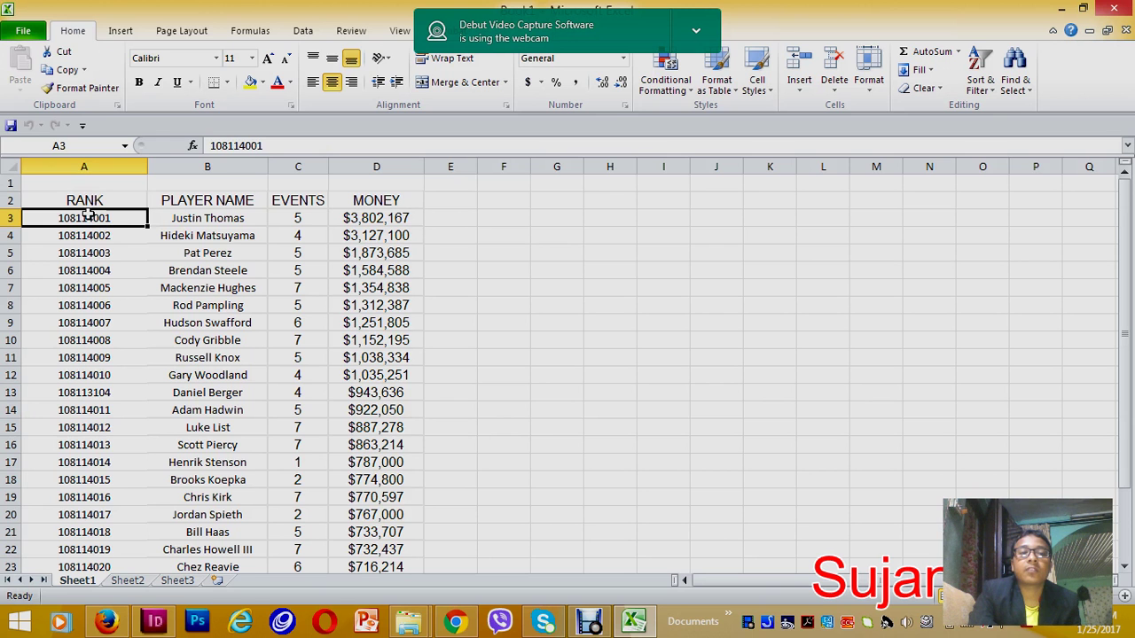
{"action": "left_click", "coordinate": [192, 201]}
{"action": "left_click", "coordinate": [194, 218]}
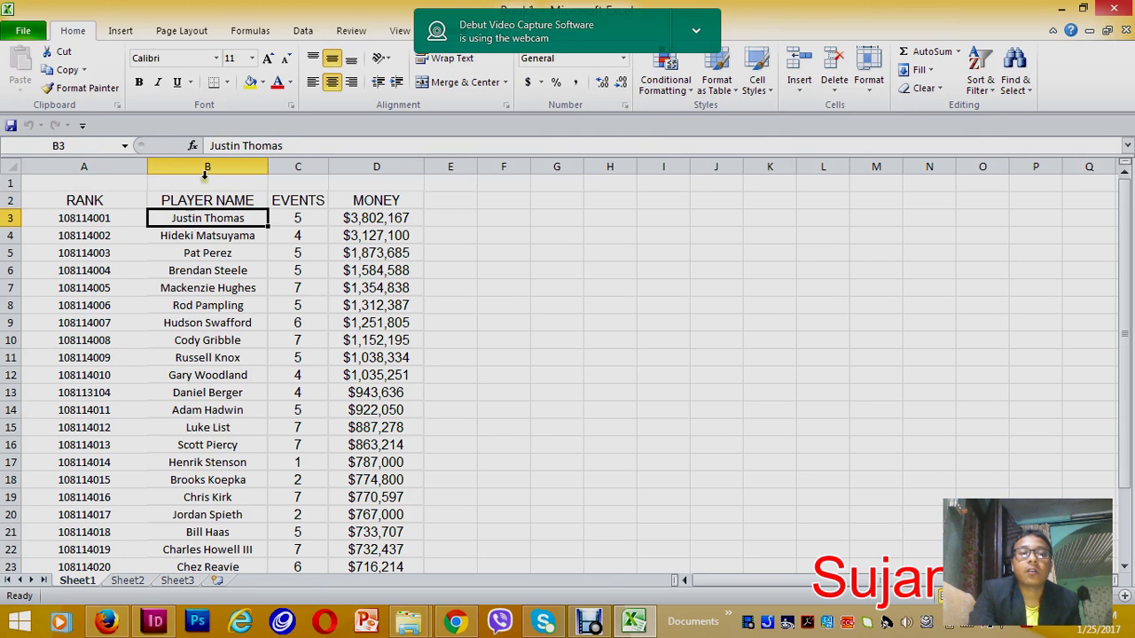
{"action": "left_click", "coordinate": [204, 176]}
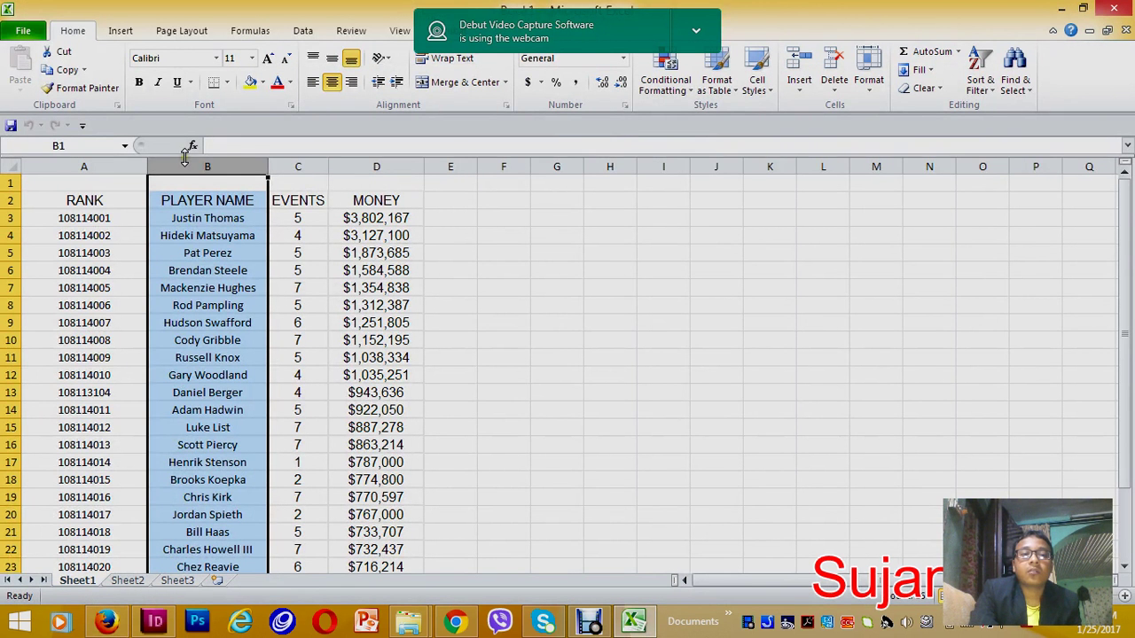
{"action": "left_click", "coordinate": [313, 82]}
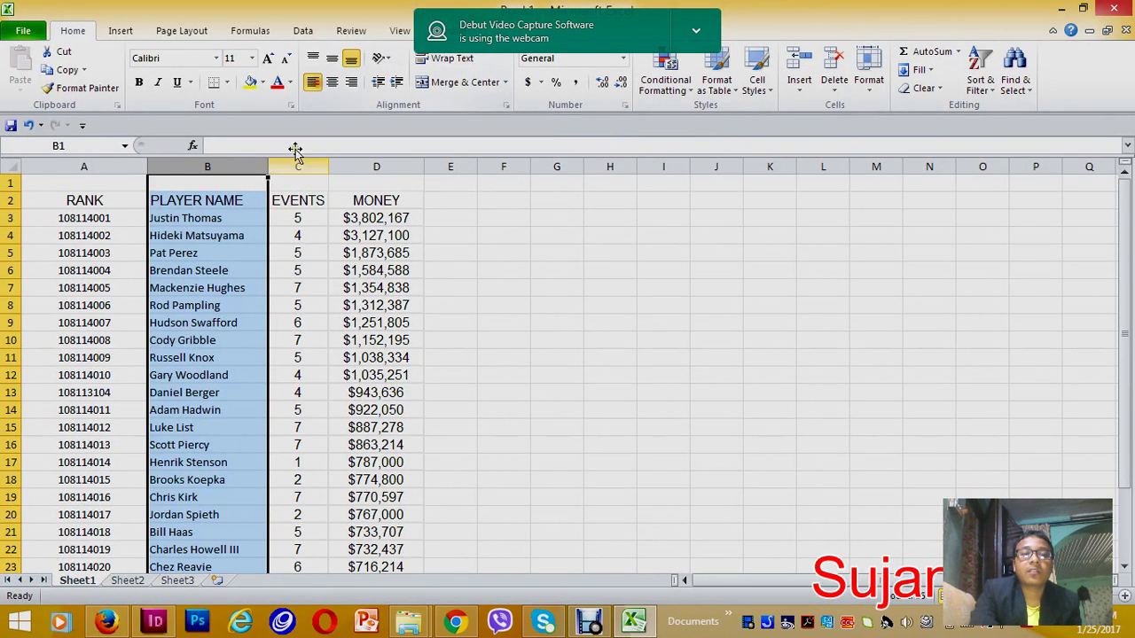
Examine the RANK, PLAYER NAME, EVENTS and MONEY data on Sheet1 down to its last row, and the contents of Sheet2
{"action": "left_click", "coordinate": [308, 217]}
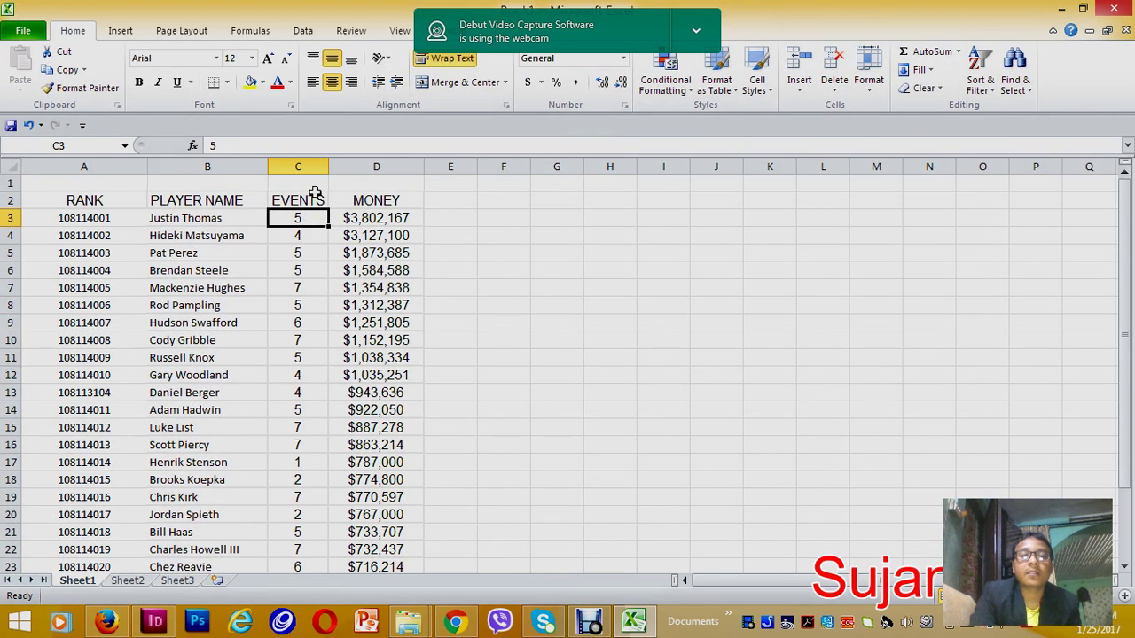
{"action": "scroll", "coordinate": [321, 343], "scroll_direction": "down", "scroll_amount": 1}
{"action": "scroll", "coordinate": [320, 343], "scroll_direction": "up", "scroll_amount": 1}
{"action": "scroll", "coordinate": [315, 336], "scroll_direction": "down", "scroll_amount": 1}
{"action": "scroll", "coordinate": [315, 337], "scroll_direction": "up", "scroll_amount": 1}
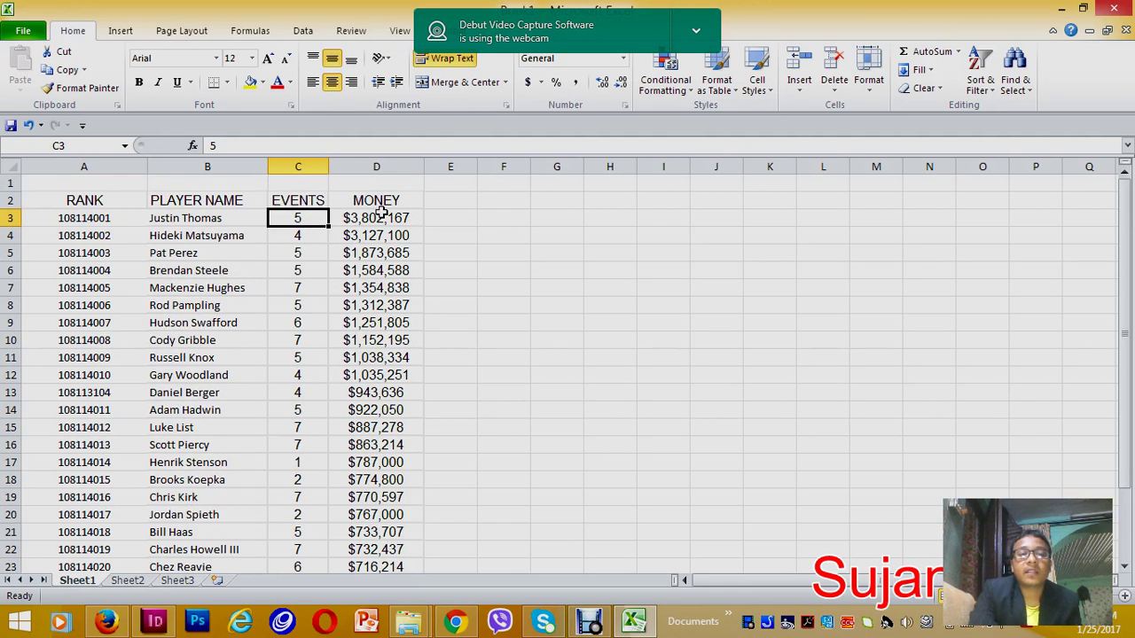
{"action": "scroll", "coordinate": [416, 322], "scroll_direction": "down", "scroll_amount": 4}
{"action": "scroll", "coordinate": [416, 322], "scroll_direction": "up", "scroll_amount": 4}
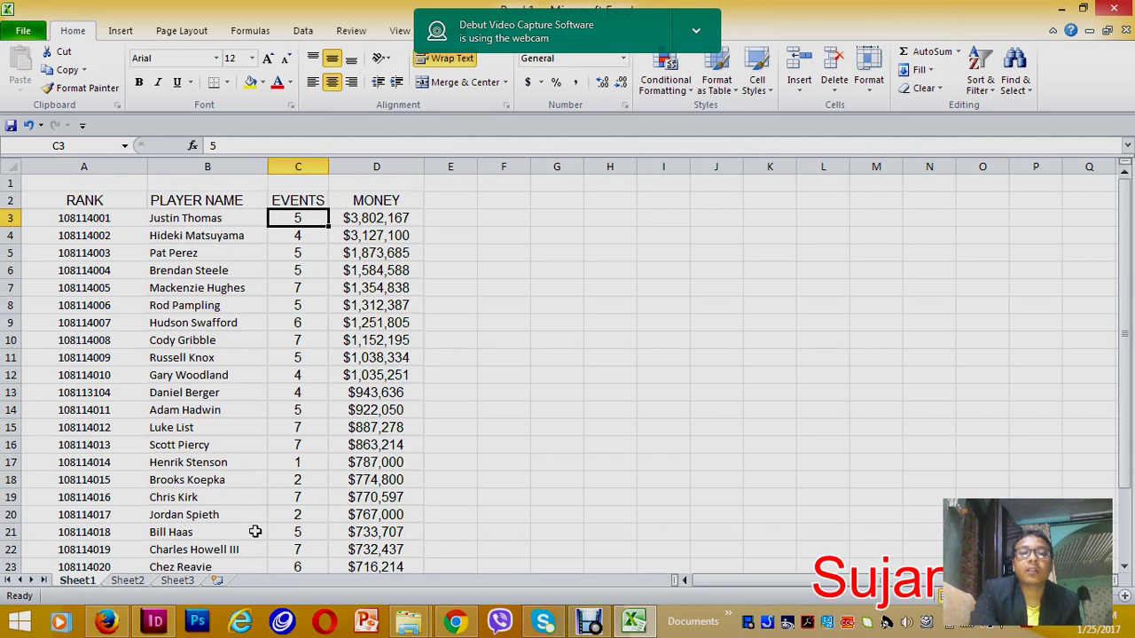
{"action": "scroll", "coordinate": [227, 436], "scroll_direction": "down", "scroll_amount": 1}
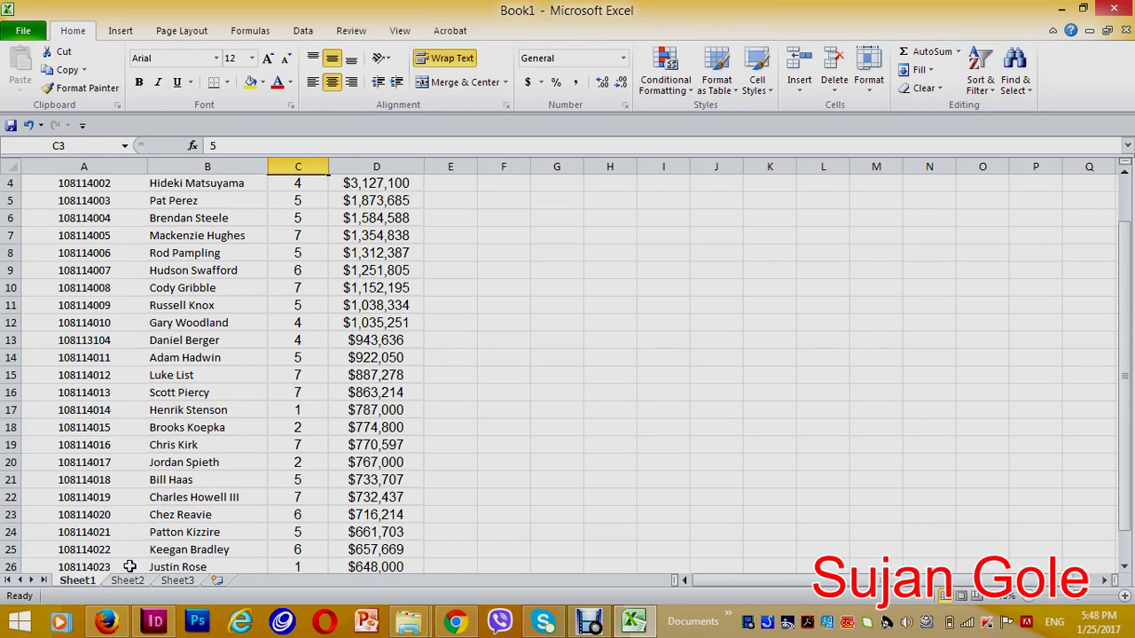
{"action": "left_click", "coordinate": [85, 323]}
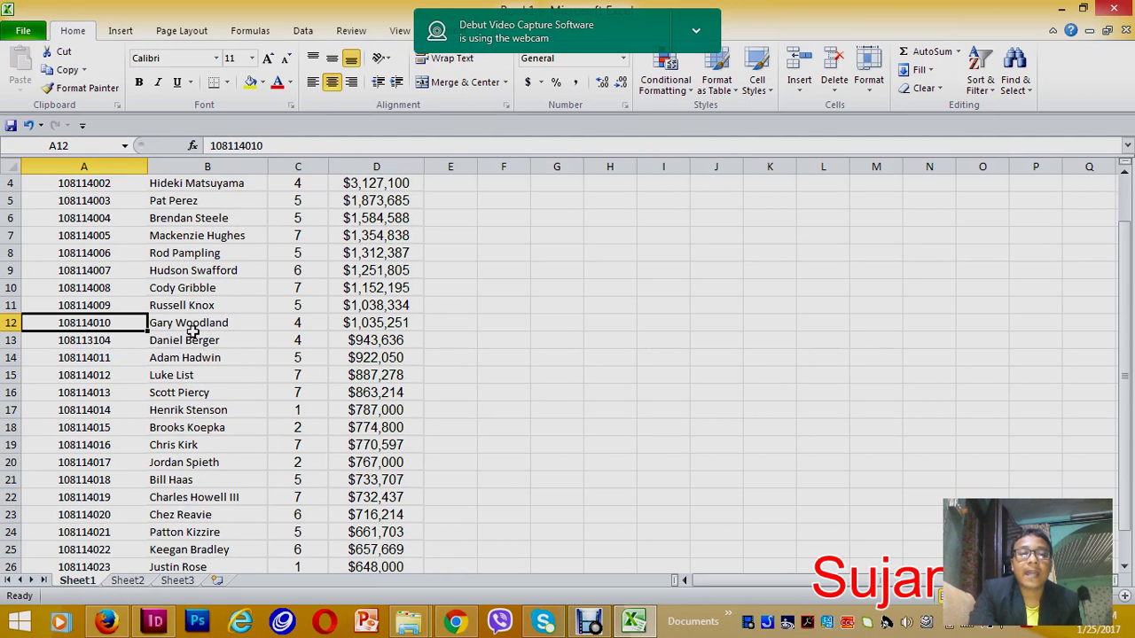
{"action": "scroll", "coordinate": [300, 323], "scroll_direction": "up", "scroll_amount": 1}
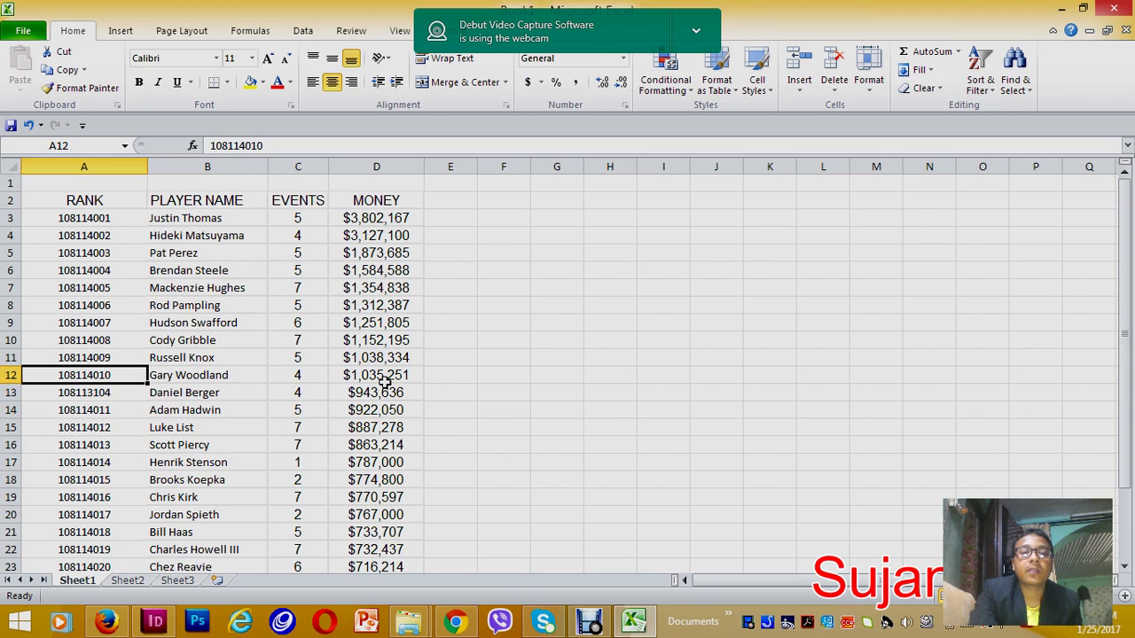
{"action": "left_click", "coordinate": [129, 580]}
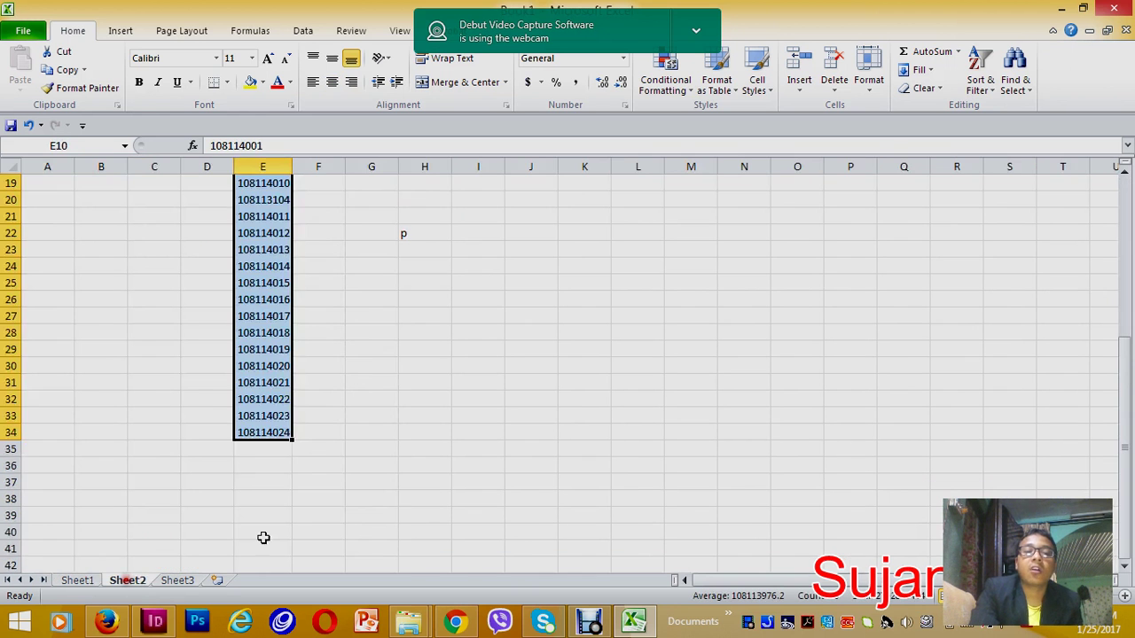
{"action": "scroll", "coordinate": [329, 438], "scroll_direction": "down", "scroll_amount": 3}
{"action": "scroll", "coordinate": [329, 440], "scroll_direction": "down", "scroll_amount": 4}
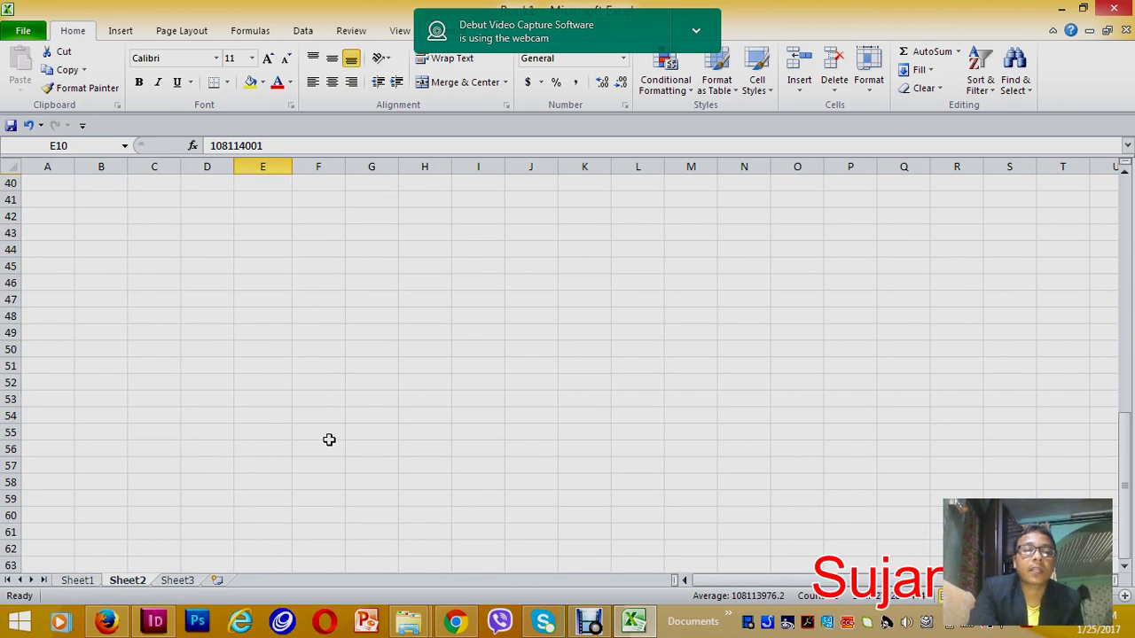
{"action": "left_click", "coordinate": [77, 580]}
{"action": "scroll", "coordinate": [281, 464], "scroll_direction": "down", "scroll_amount": 5}
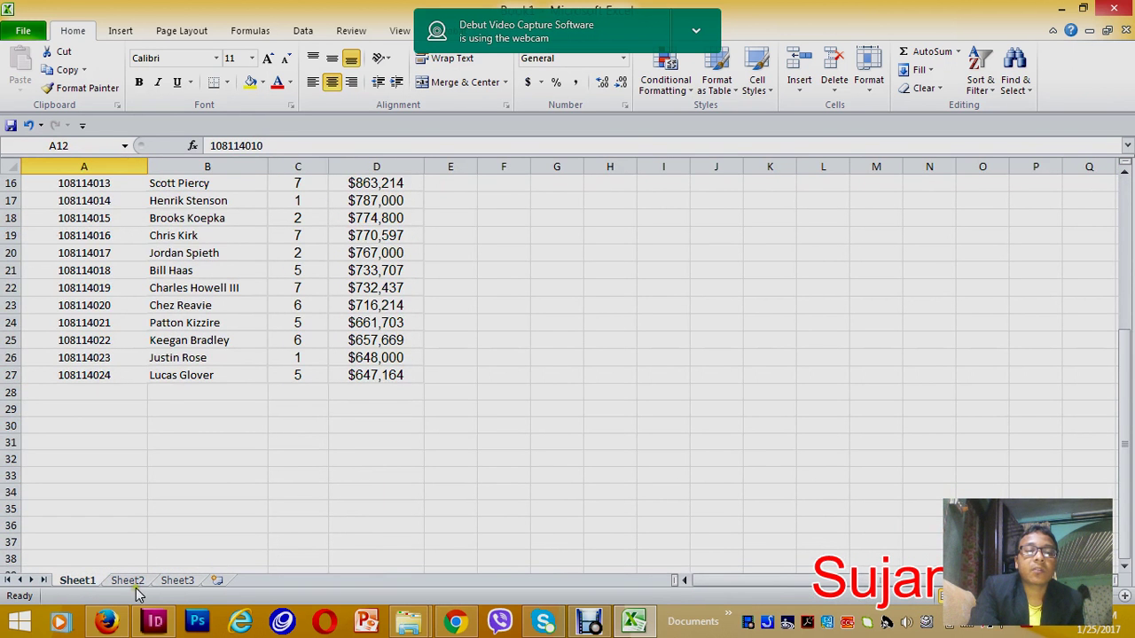
On Sheet3, enter the label "Ac No." in cell C8
{"action": "left_click", "coordinate": [180, 581]}
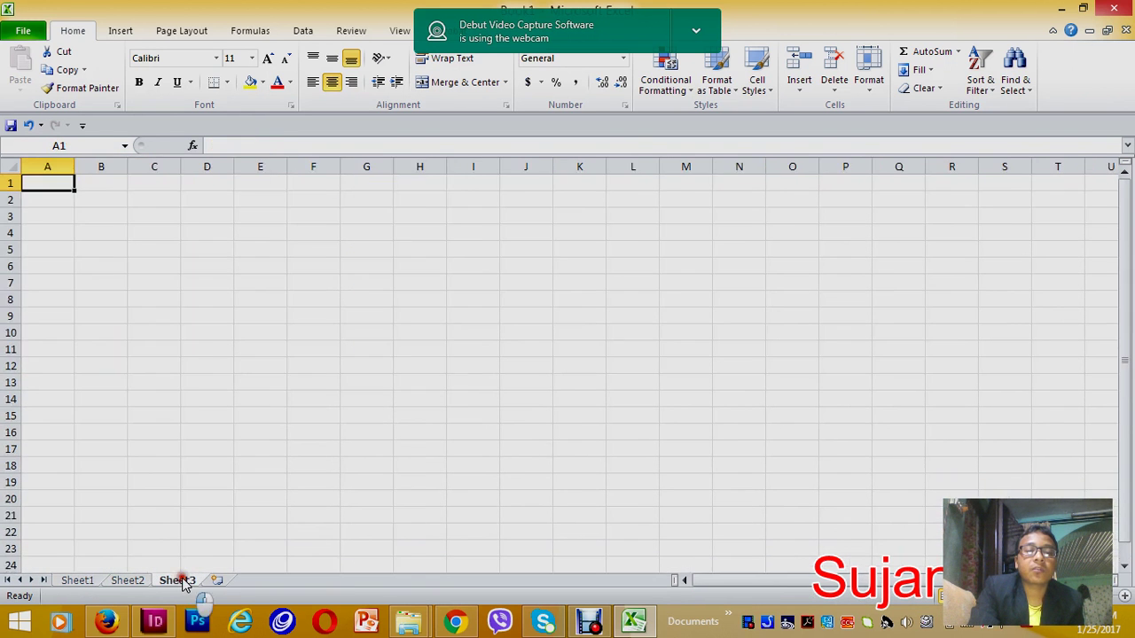
{"action": "left_click", "coordinate": [154, 305]}
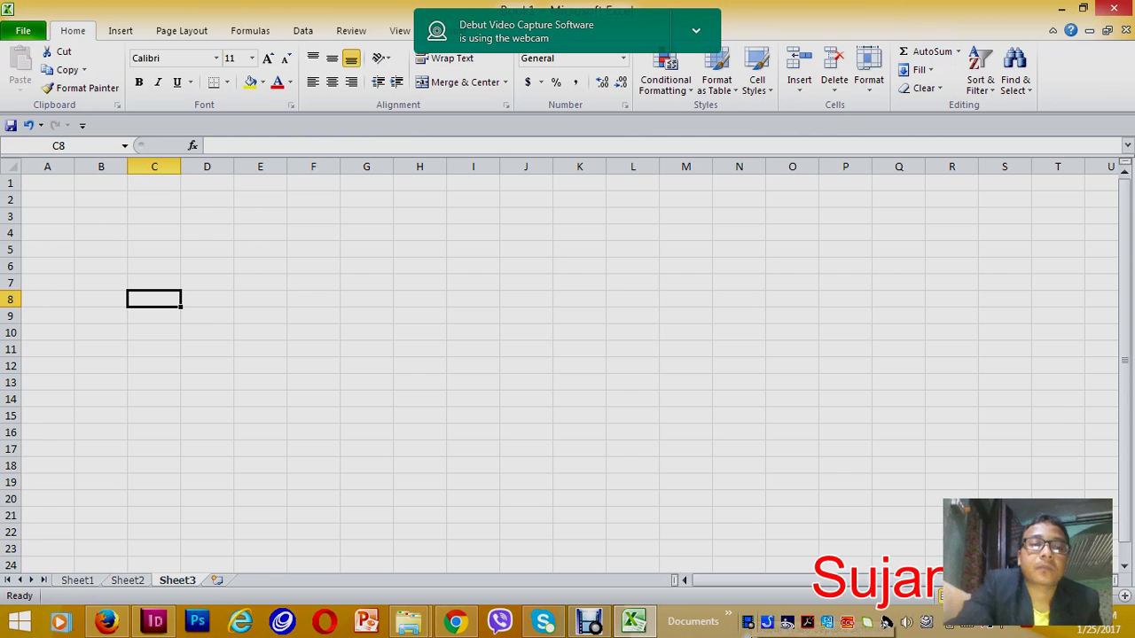
{"action": "type", "text": "Bank"}
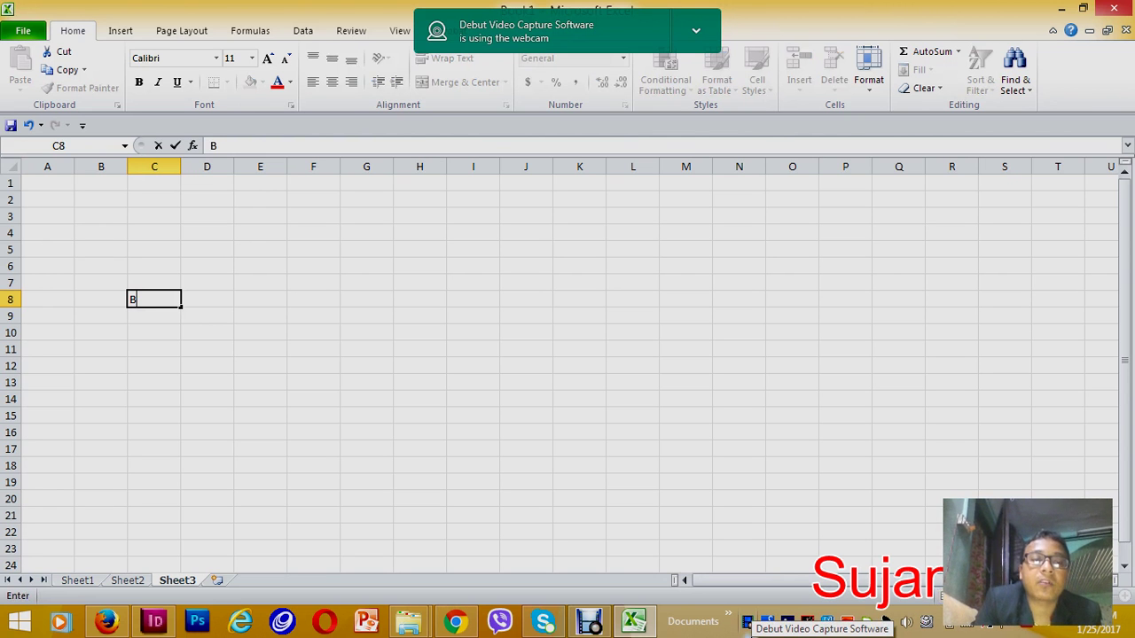
{"action": "key", "text": "BackSpace"}
{"action": "key", "text": "BackSpace"}
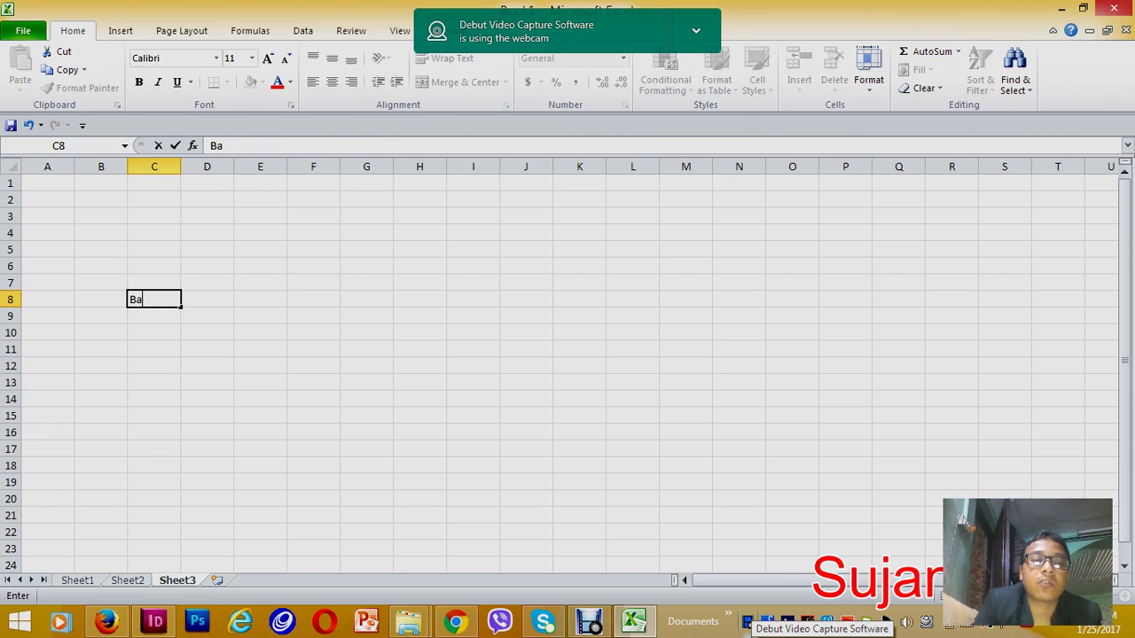
{"action": "type", "text": "Ac"}
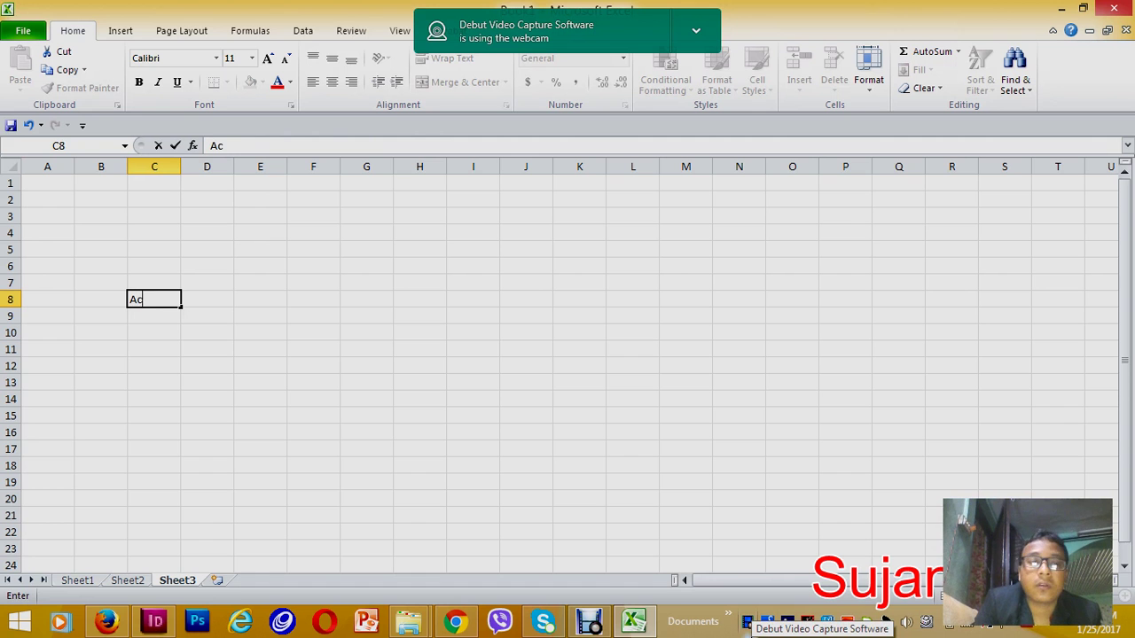
{"action": "type", "text": " No."}
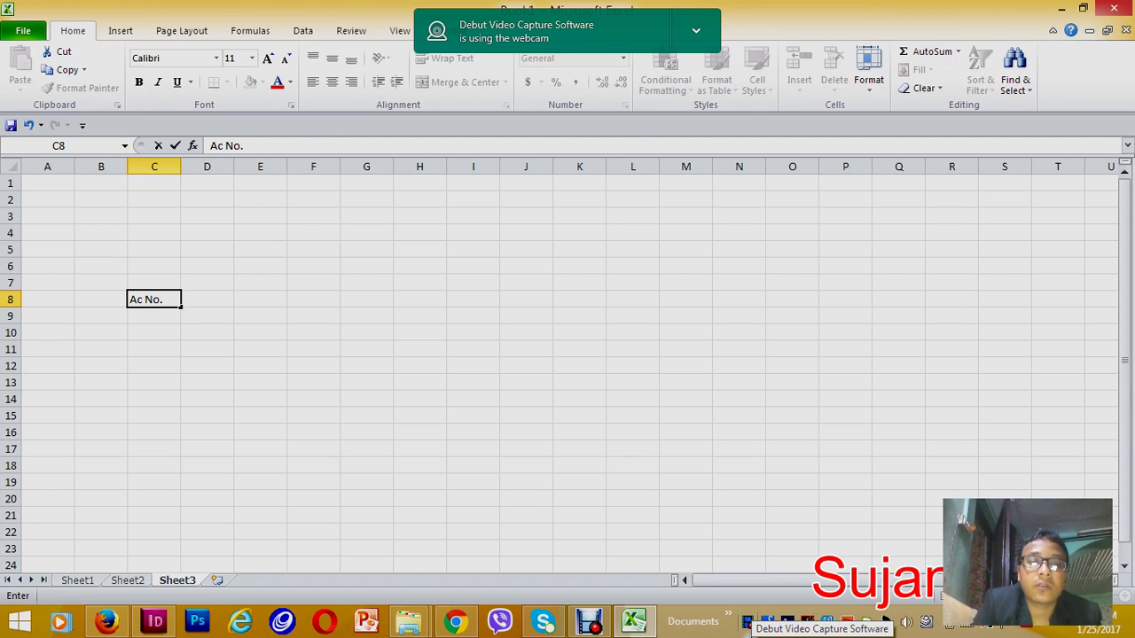
{"action": "key", "text": "Tab"}
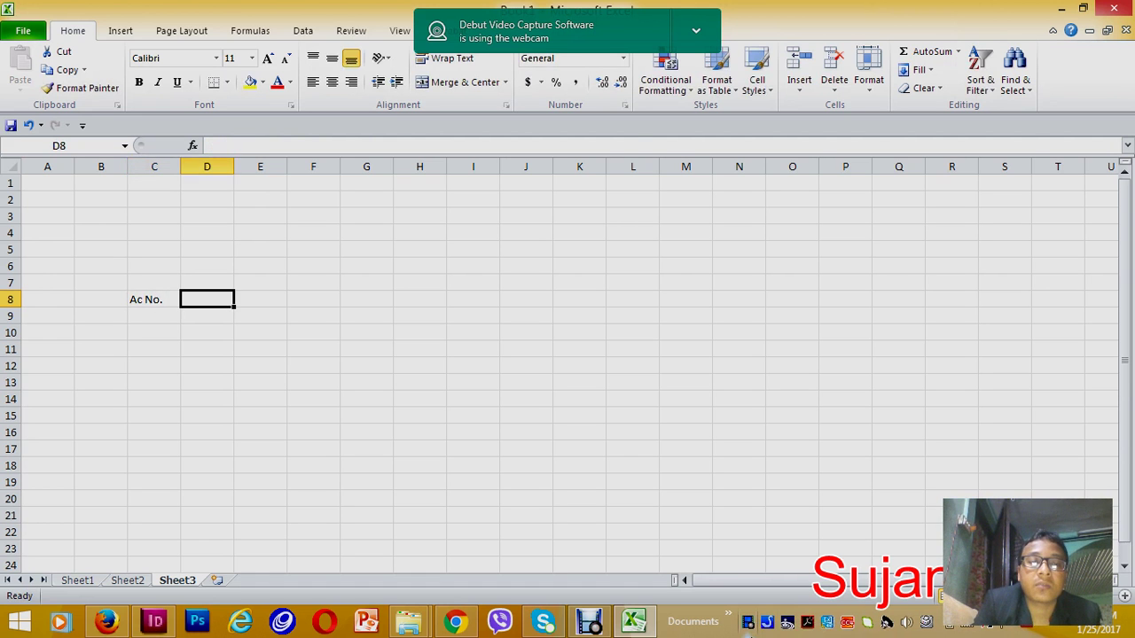
{"action": "key", "text": "Tab"}
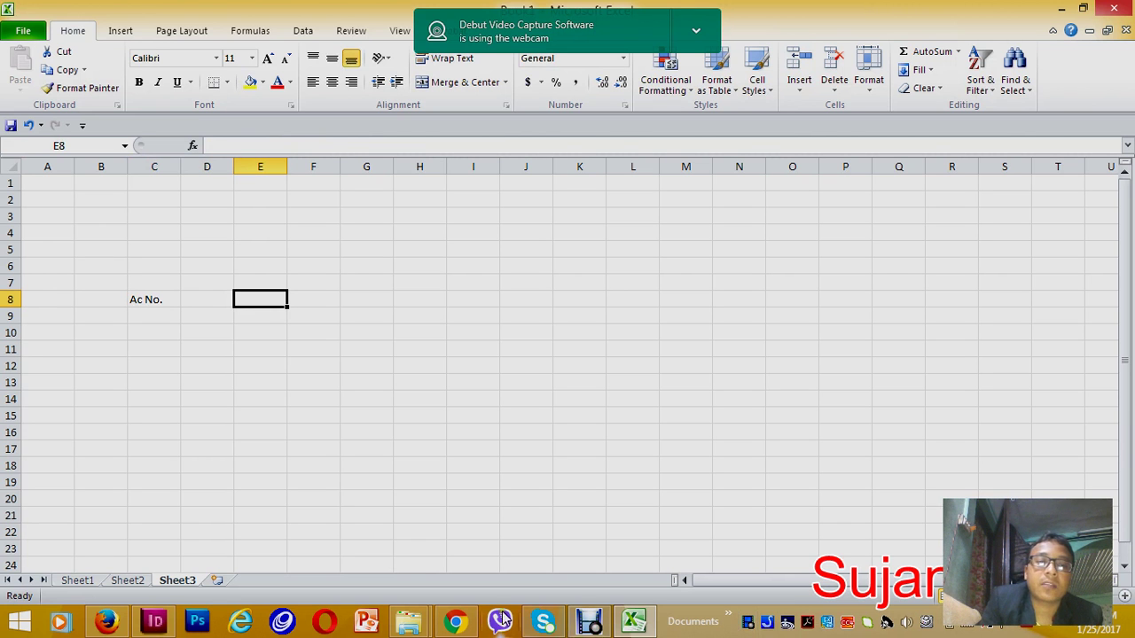
Enter the labels "Name", "Rank" and "Amount" in cells C9, C10 and C11, below the "Ac No." label
{"action": "left_click", "coordinate": [143, 322]}
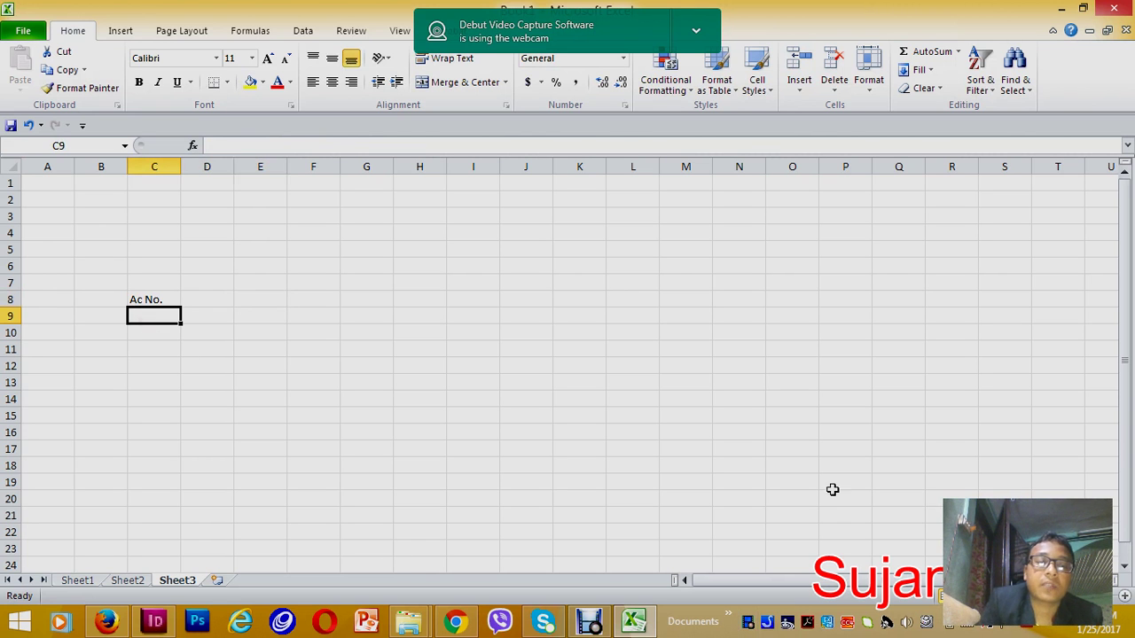
{"action": "type", "text": "Name of"}
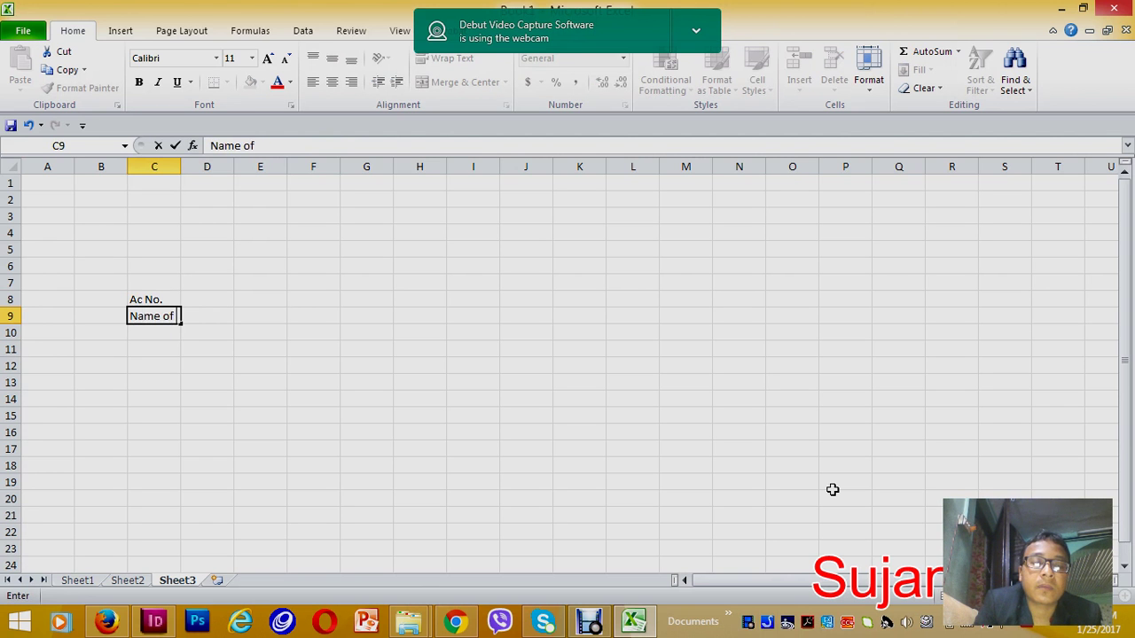
{"action": "key", "text": "BackSpace"}
{"action": "key", "text": "BackSpace"}
{"action": "key", "text": "Return"}
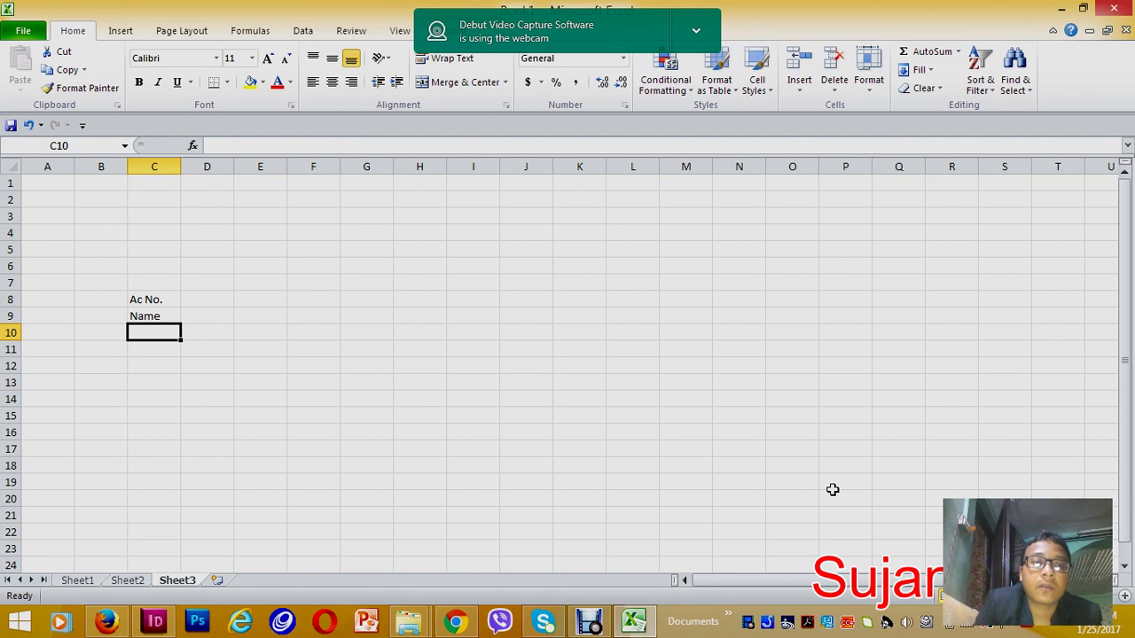
{"action": "type", "text": "Rank"}
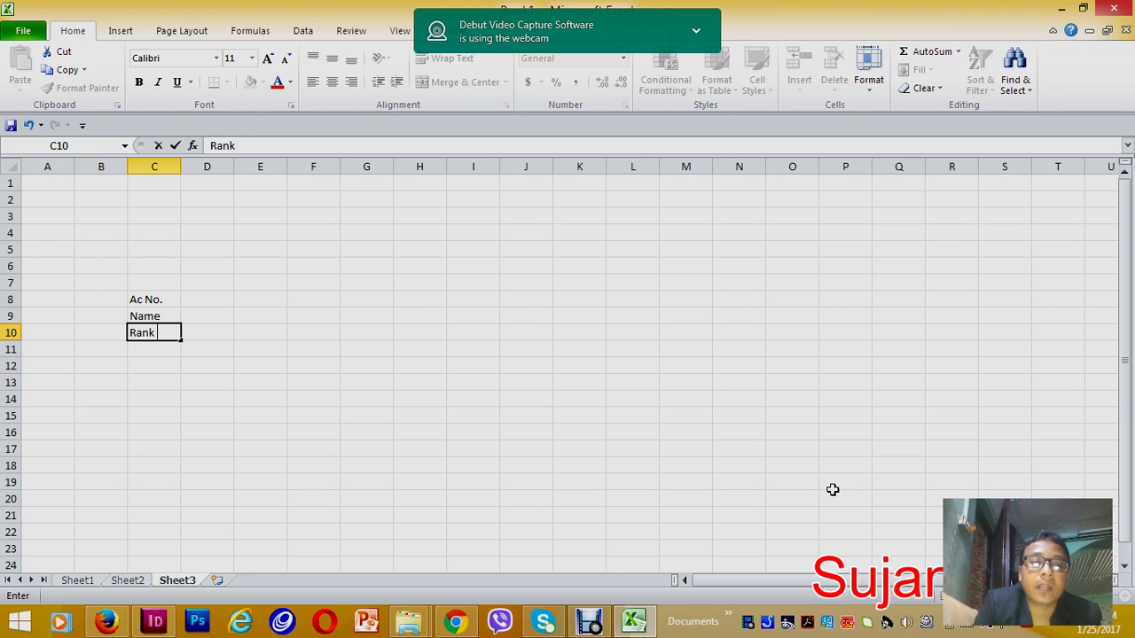
{"action": "key", "text": "Return"}
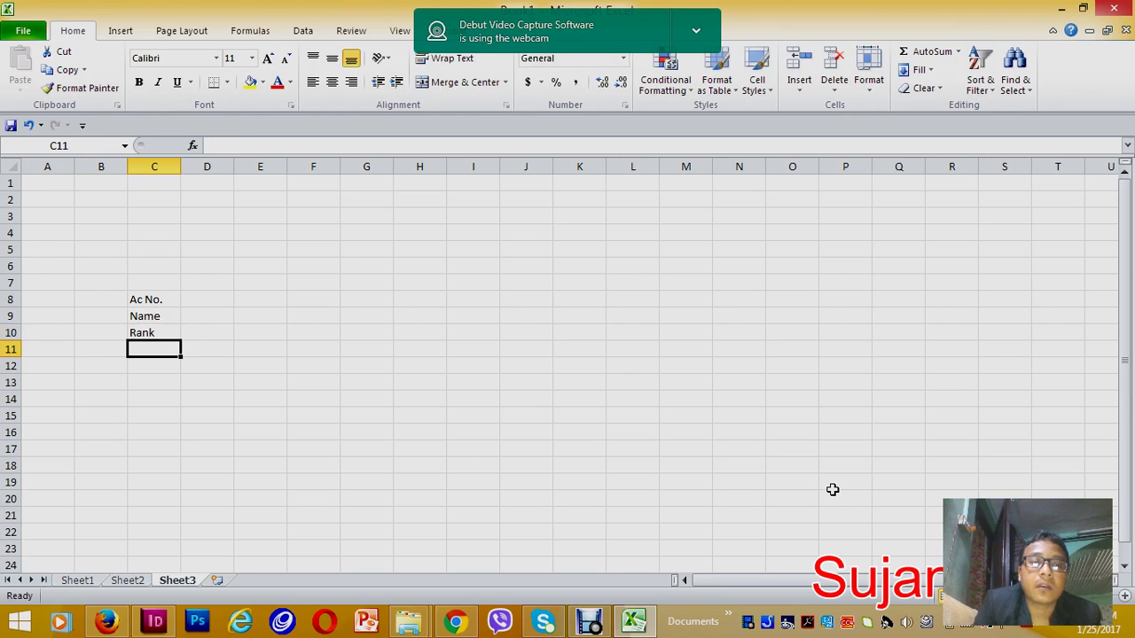
{"action": "type", "text": "Amount"}
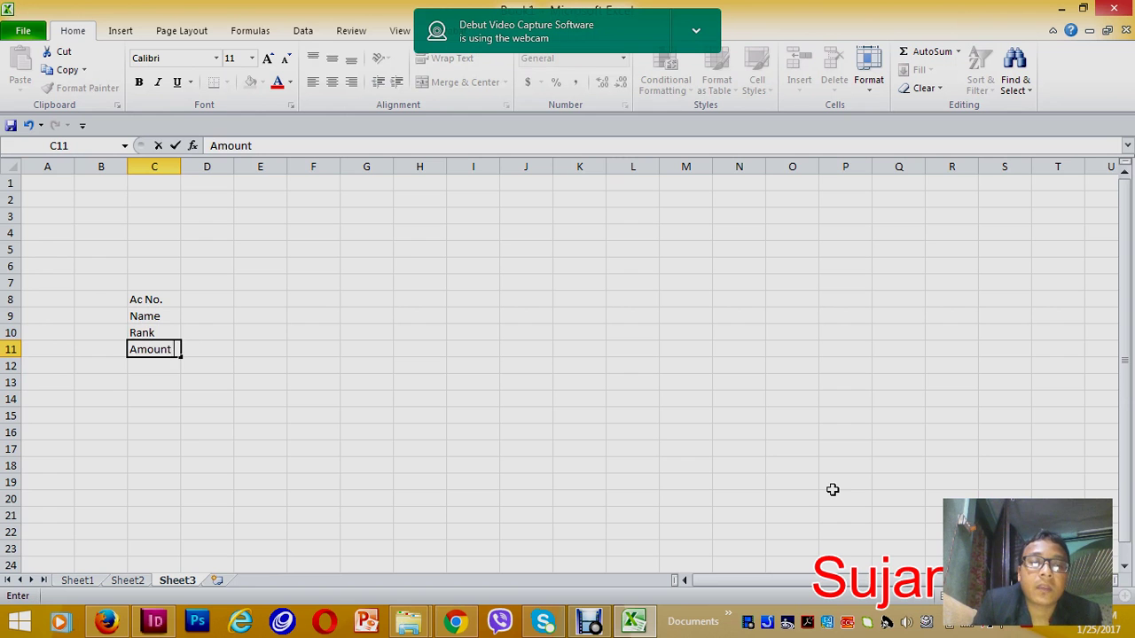
{"action": "key", "text": "Return"}
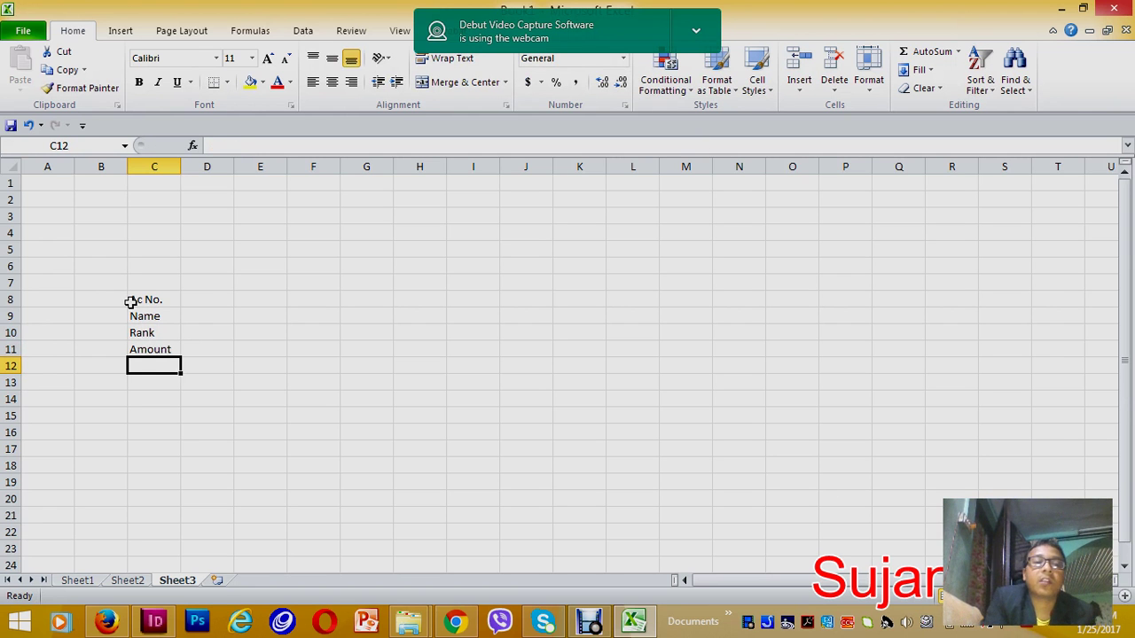
On Sheet1, assign the name "bank" to the player data range A3:D27, leaving out the header row
{"action": "left_click", "coordinate": [211, 295]}
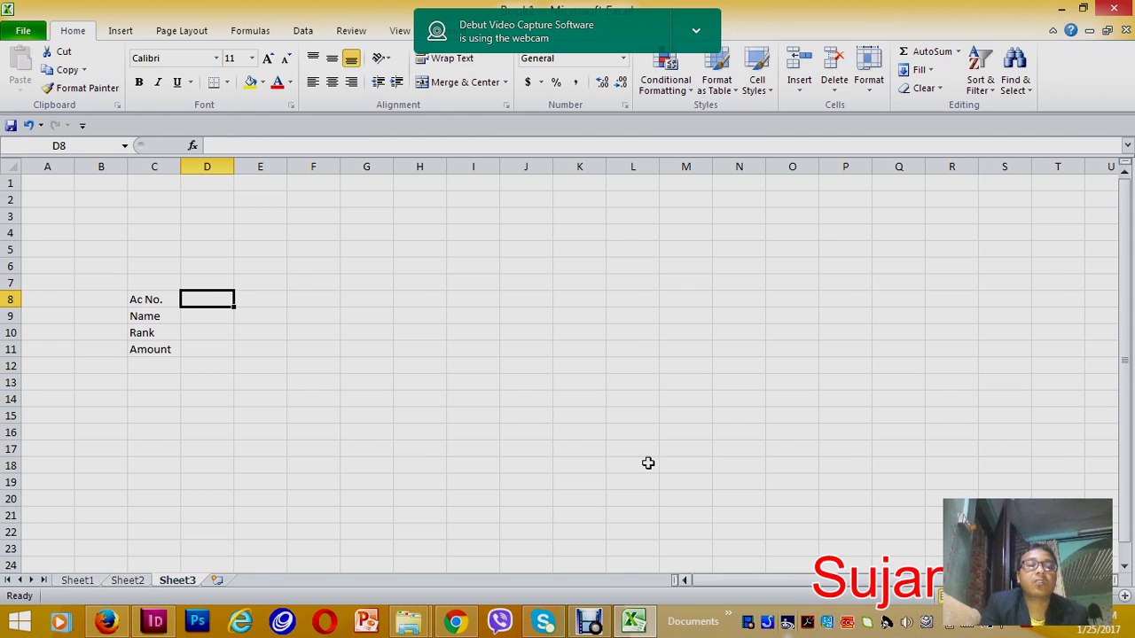
{"action": "left_click", "coordinate": [85, 583]}
{"action": "scroll", "coordinate": [552, 257], "scroll_direction": "up", "scroll_amount": 5}
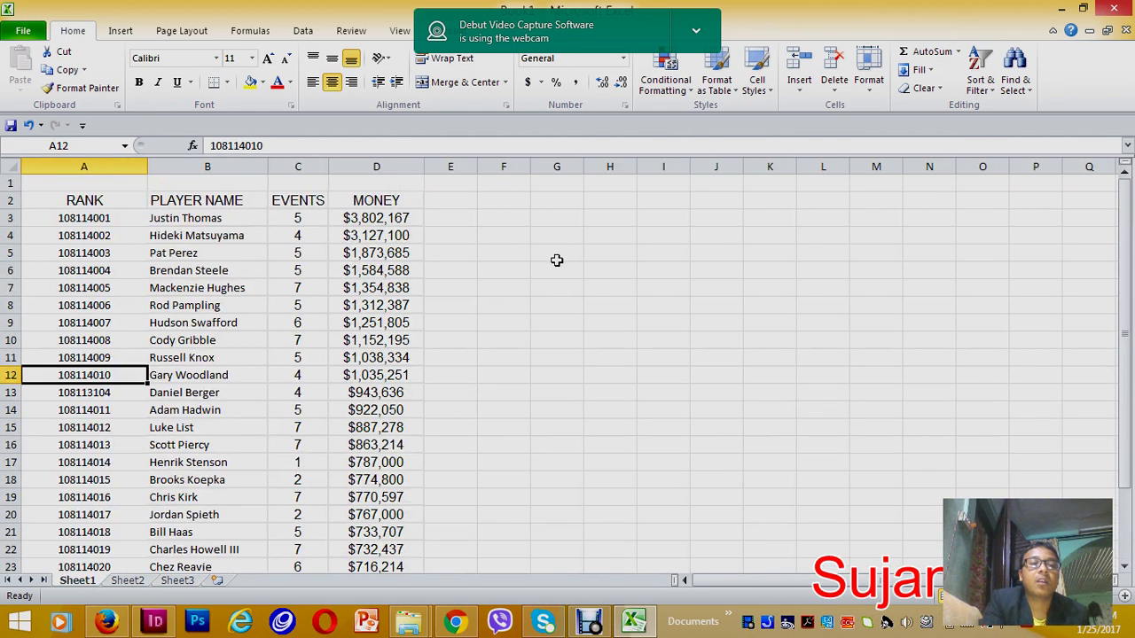
{"action": "left_click", "coordinate": [94, 218]}
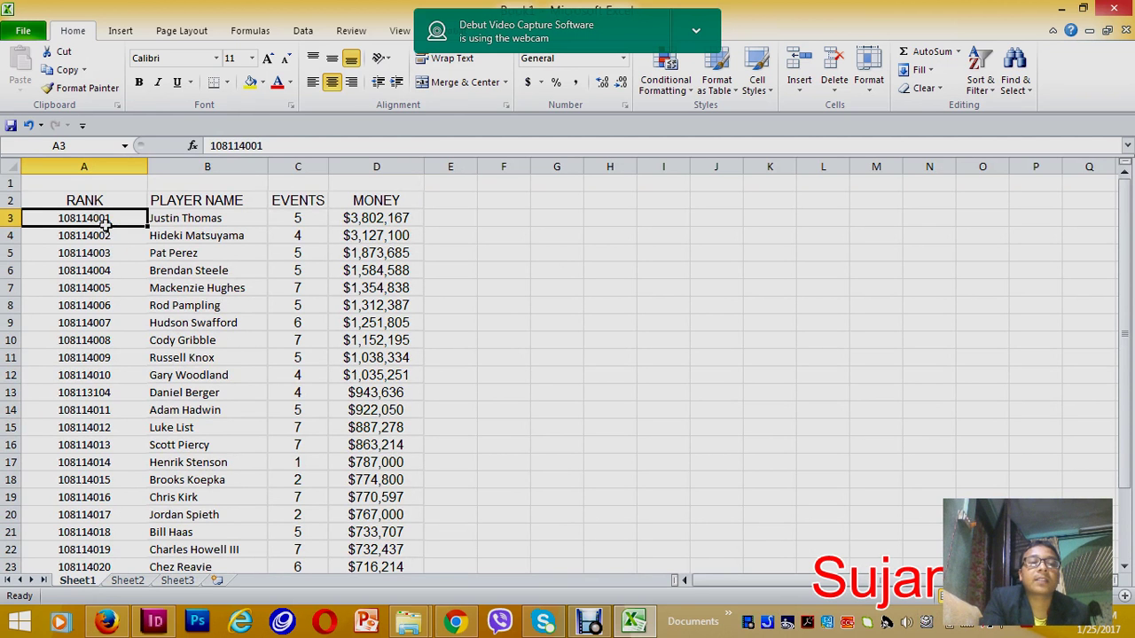
{"action": "left_click_drag", "start_coordinate": [92, 218], "coordinate": [358, 238]}
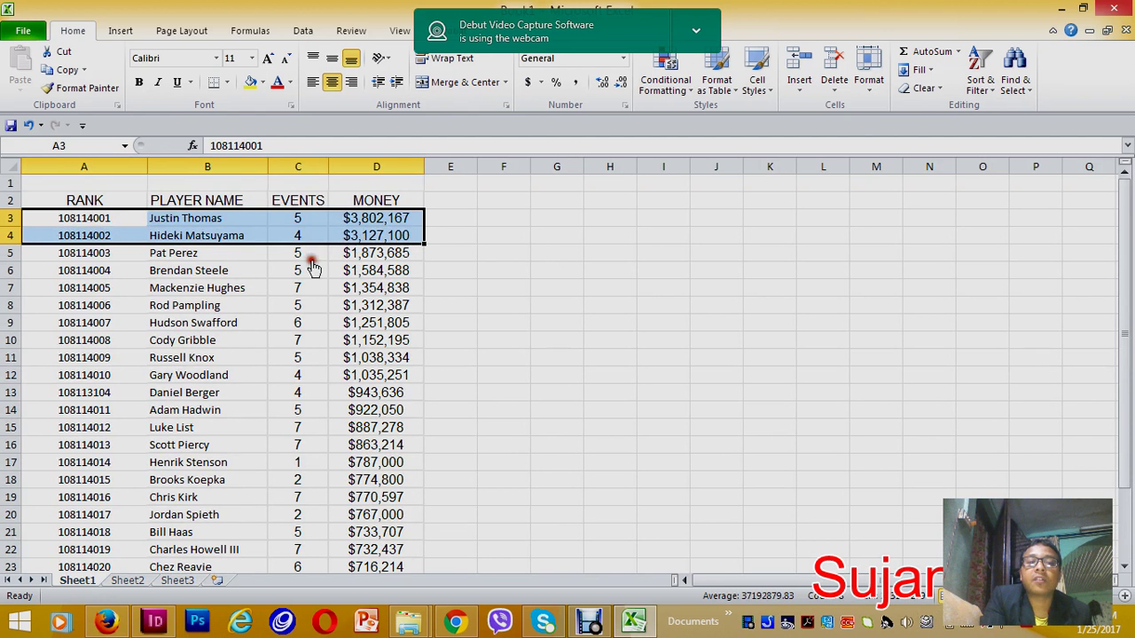
{"action": "left_click", "coordinate": [94, 218]}
{"action": "left_click_drag", "start_coordinate": [95, 218], "coordinate": [387, 534]}
{"action": "scroll", "coordinate": [349, 501], "scroll_direction": "up", "scroll_amount": 2}
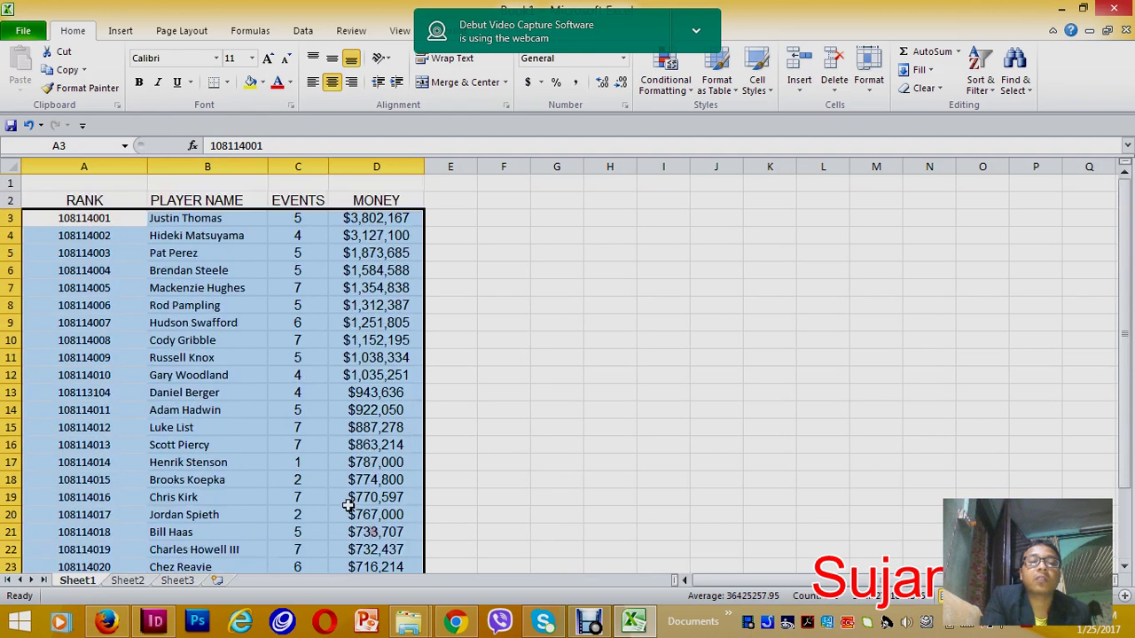
{"action": "left_click", "coordinate": [68, 144]}
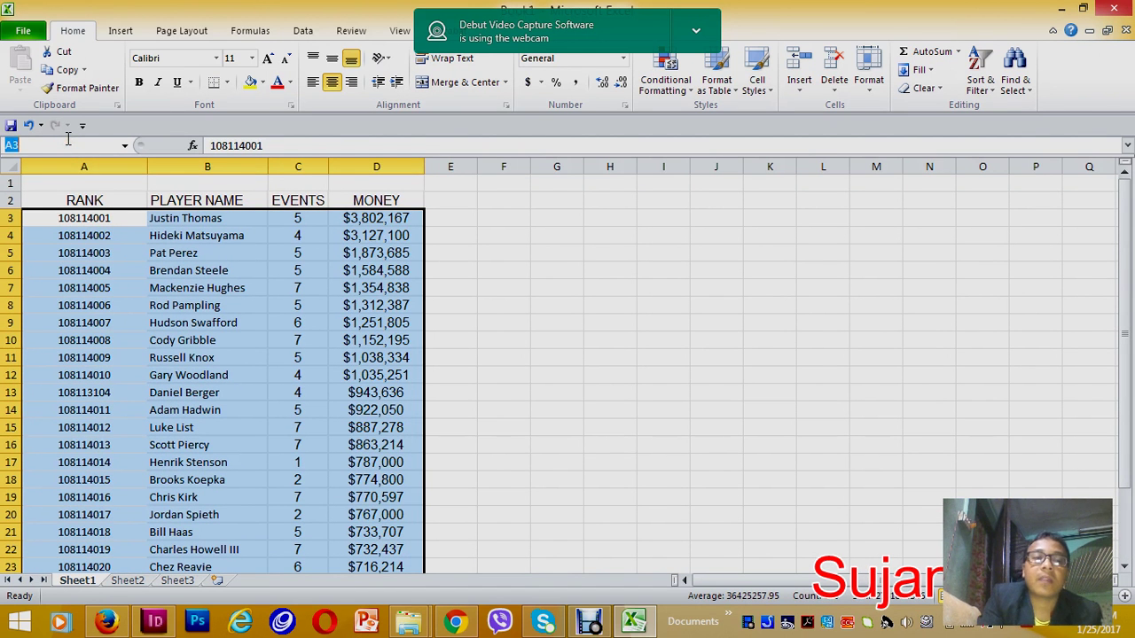
{"action": "type", "text": "bank"}
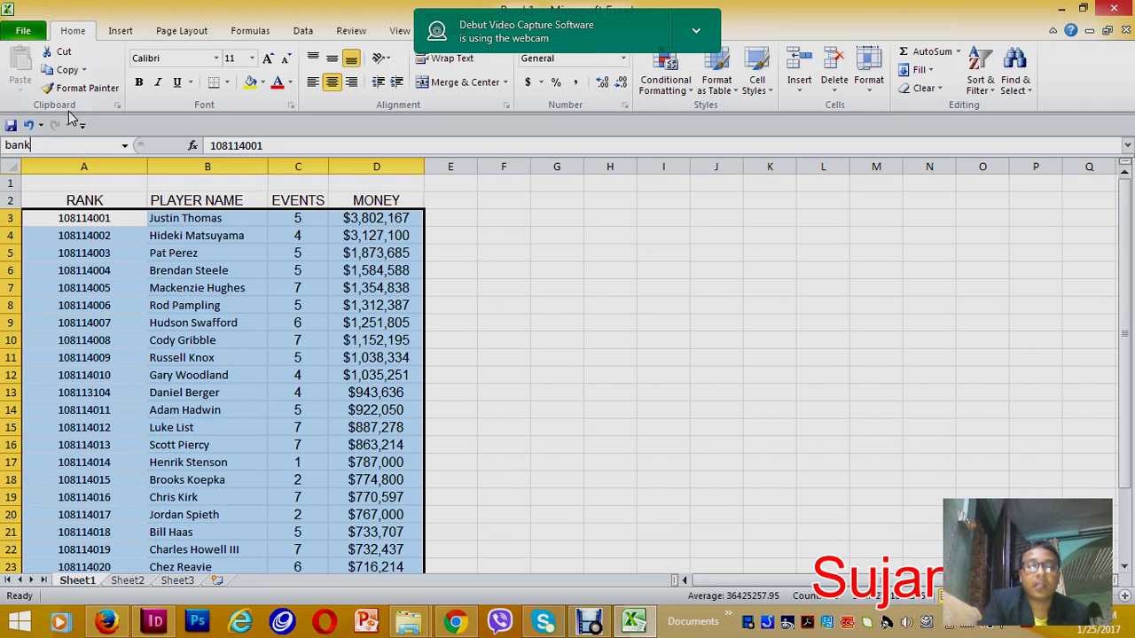
{"action": "key", "text": "Return"}
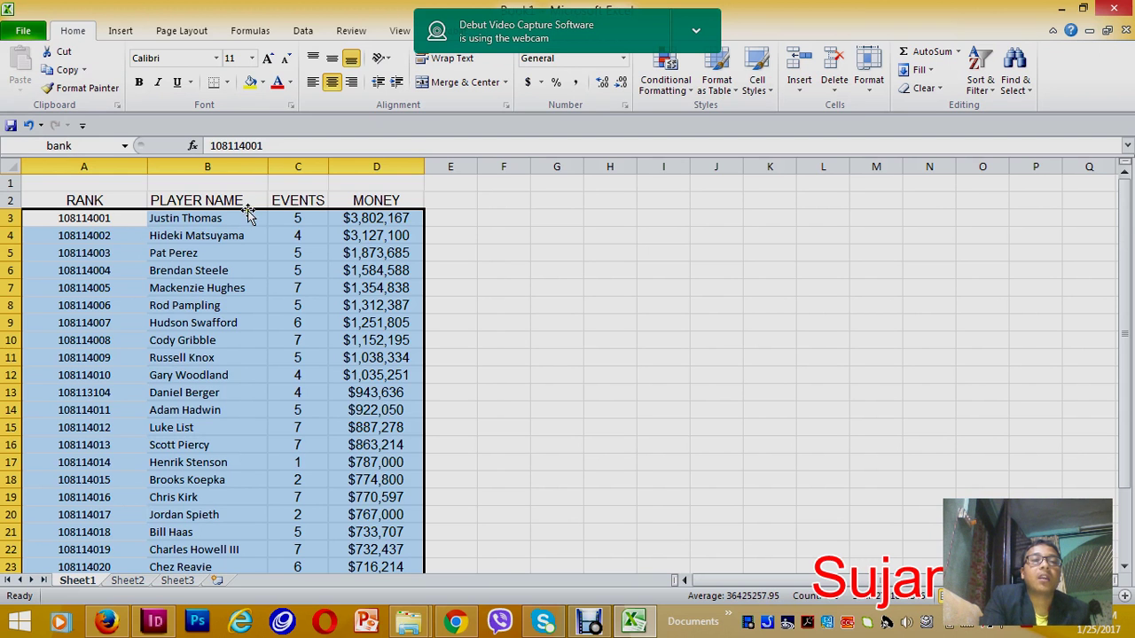
Check in the Name Manager which cells the defined name "bank" refers to
{"action": "left_click", "coordinate": [302, 31]}
{"action": "left_click", "coordinate": [250, 30]}
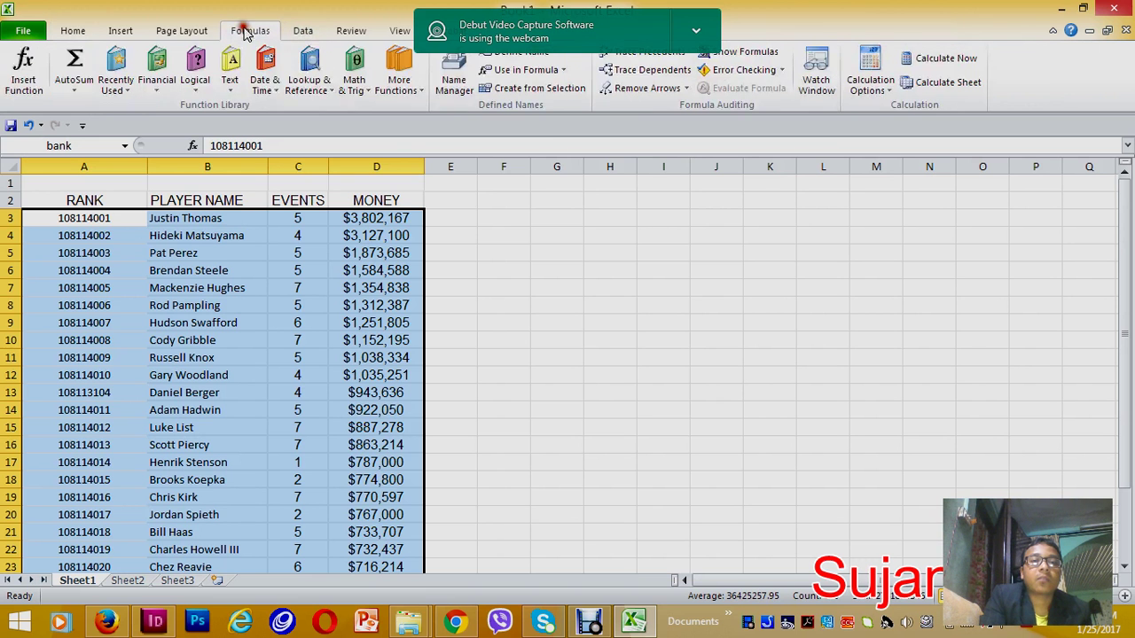
{"action": "left_click", "coordinate": [455, 87]}
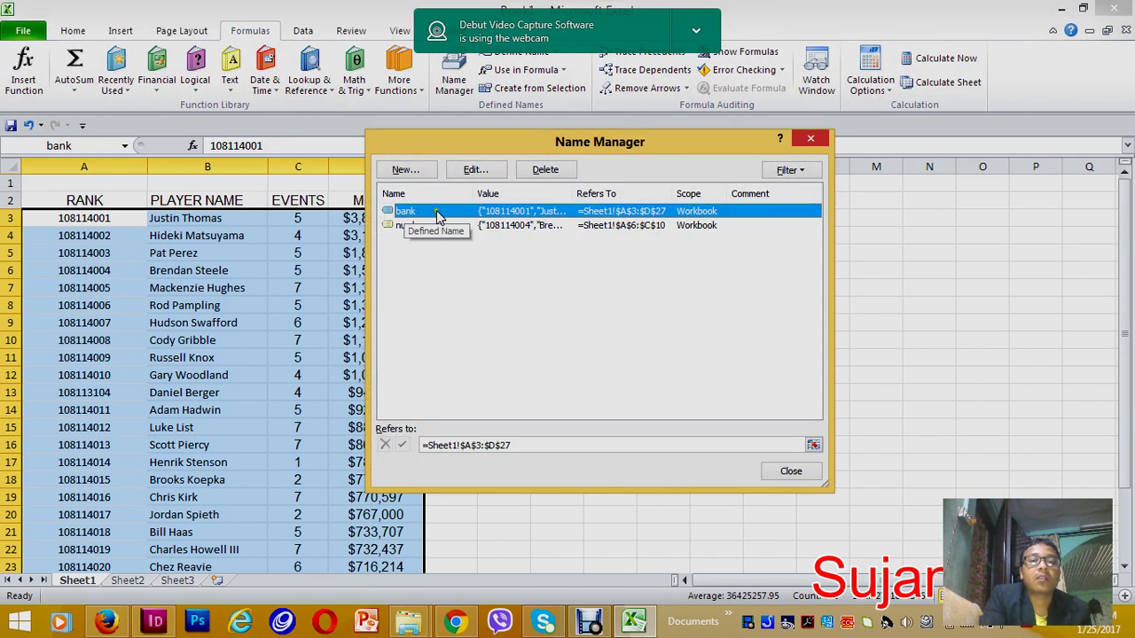
{"action": "left_click", "coordinate": [812, 141]}
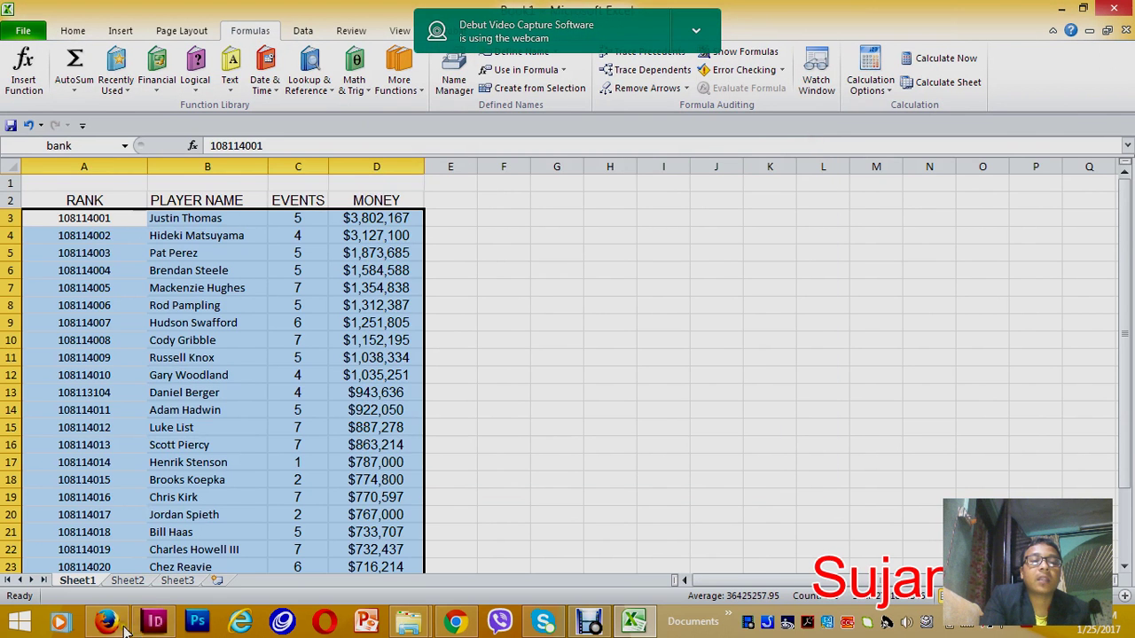
{"action": "left_click", "coordinate": [133, 581]}
{"action": "scroll", "coordinate": [232, 373], "scroll_direction": "up", "scroll_amount": 12}
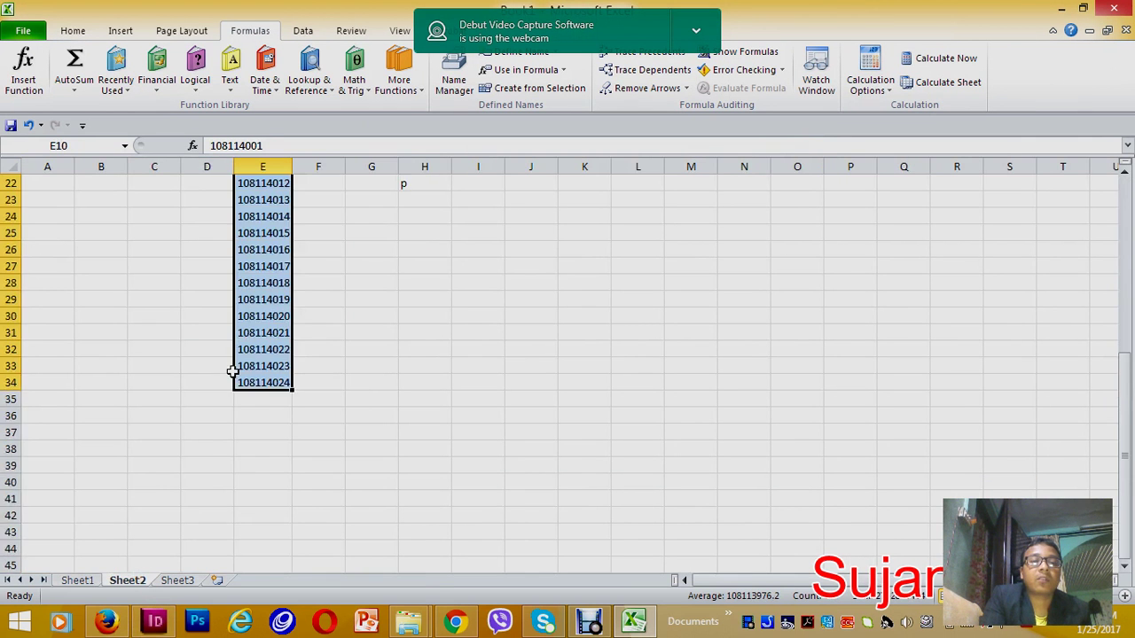
{"action": "scroll", "coordinate": [244, 431], "scroll_direction": "down", "scroll_amount": 12}
{"action": "scroll", "coordinate": [253, 431], "scroll_direction": "up", "scroll_amount": 6}
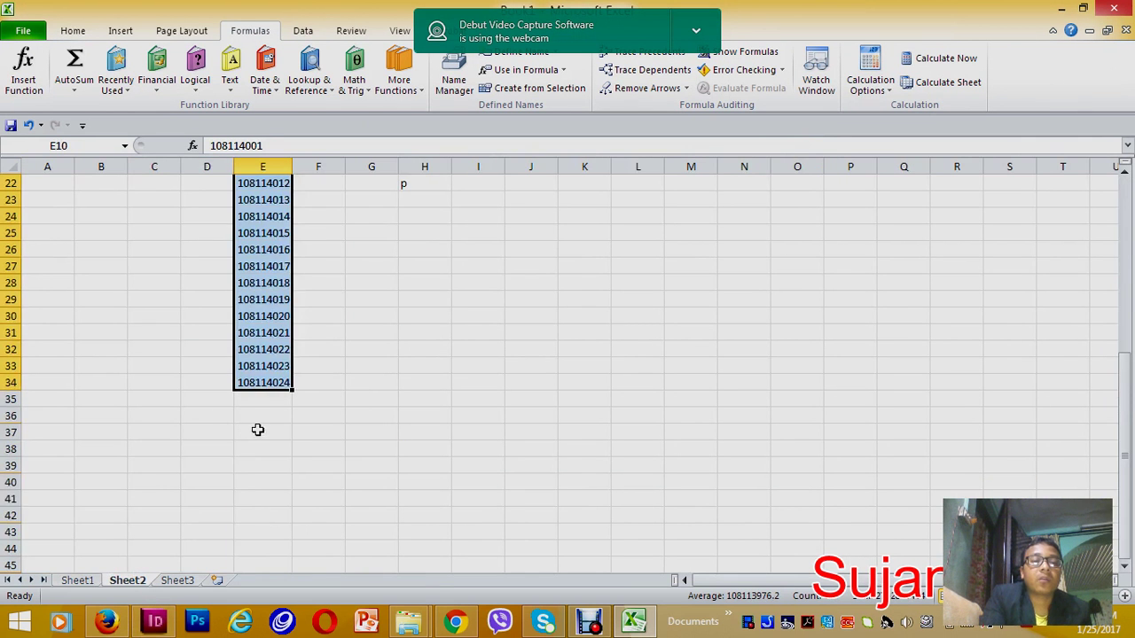
On Sheet3, apply borders around every cell of the form in C8:D11 and widen column D
{"action": "left_click", "coordinate": [184, 583]}
{"action": "left_click_drag", "start_coordinate": [139, 291], "coordinate": [233, 357]}
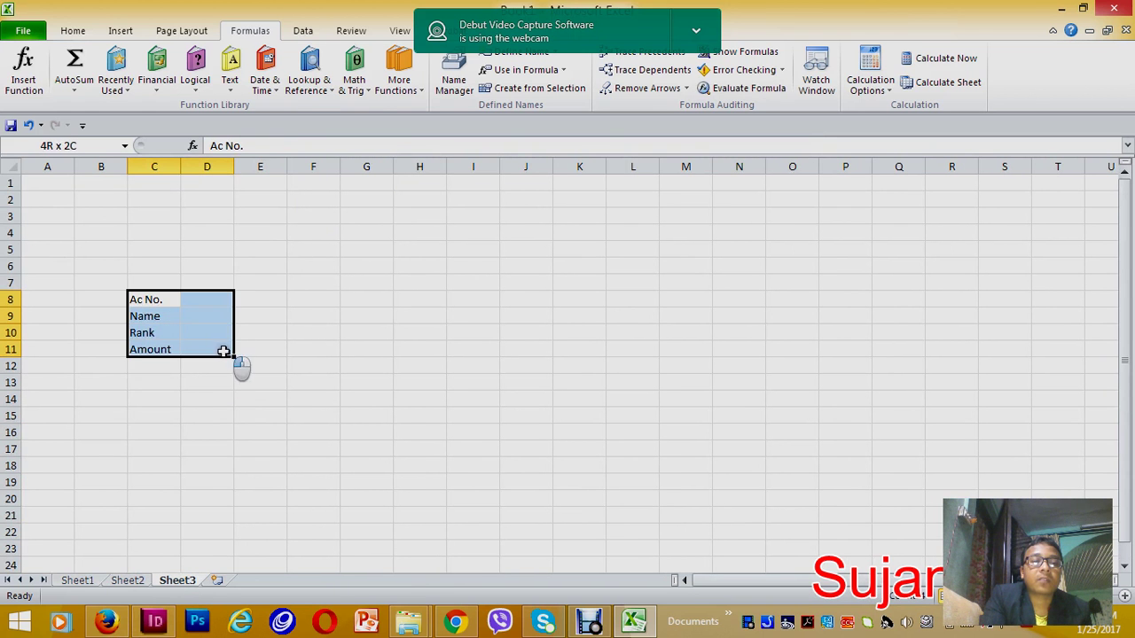
{"action": "left_click", "coordinate": [60, 29]}
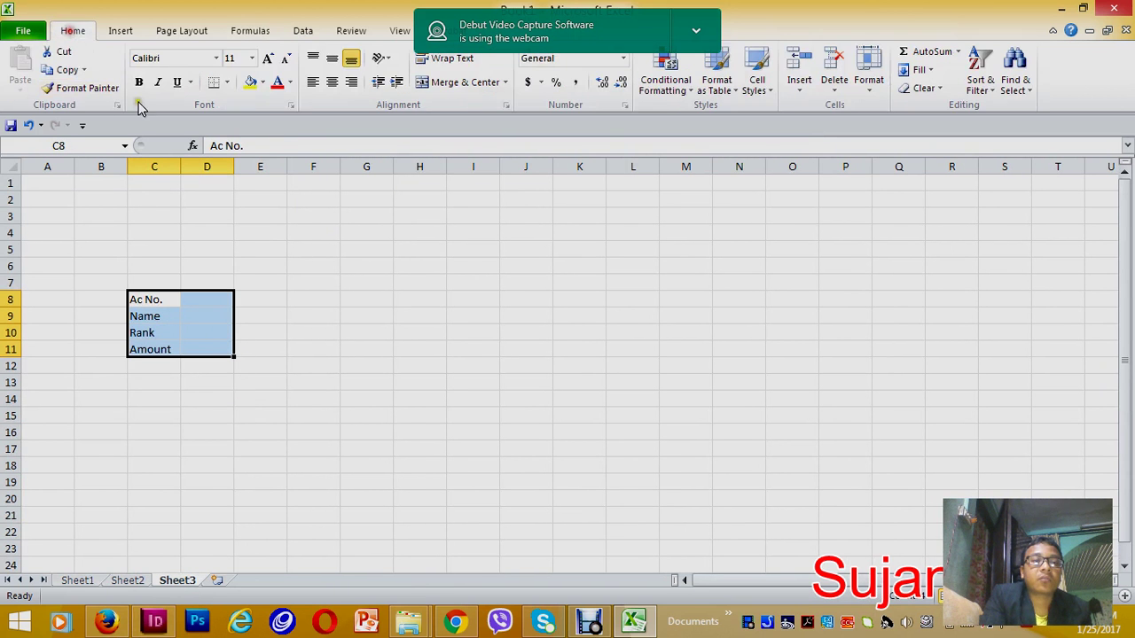
{"action": "left_click", "coordinate": [226, 82]}
{"action": "left_click", "coordinate": [250, 224]}
{"action": "left_click", "coordinate": [360, 368]}
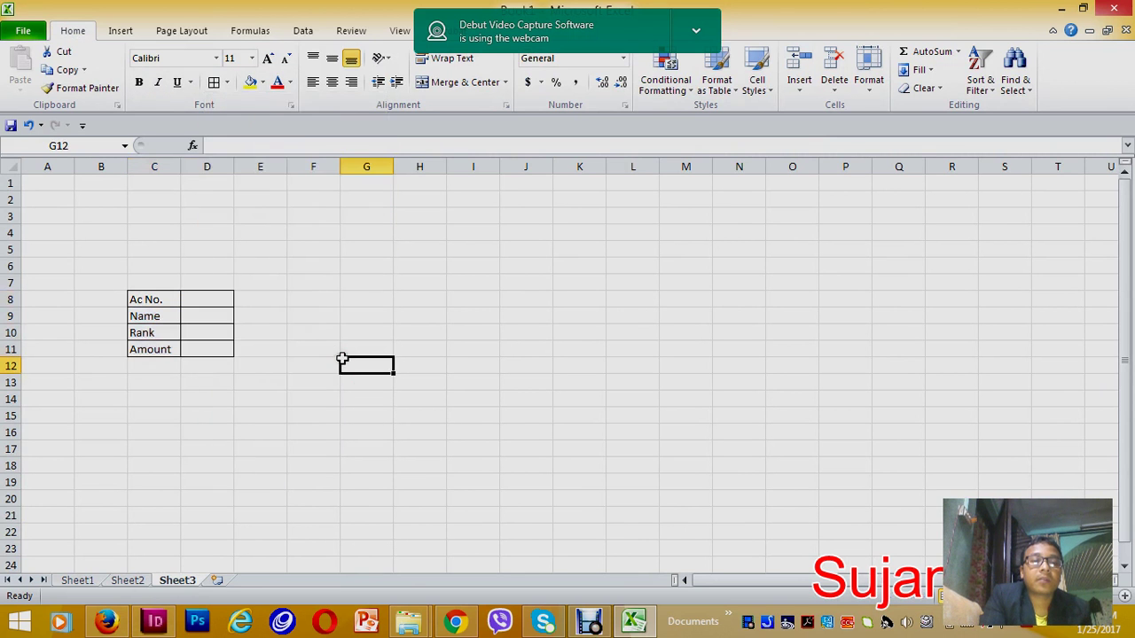
{"action": "left_click_drag", "start_coordinate": [235, 170], "coordinate": [322, 170]}
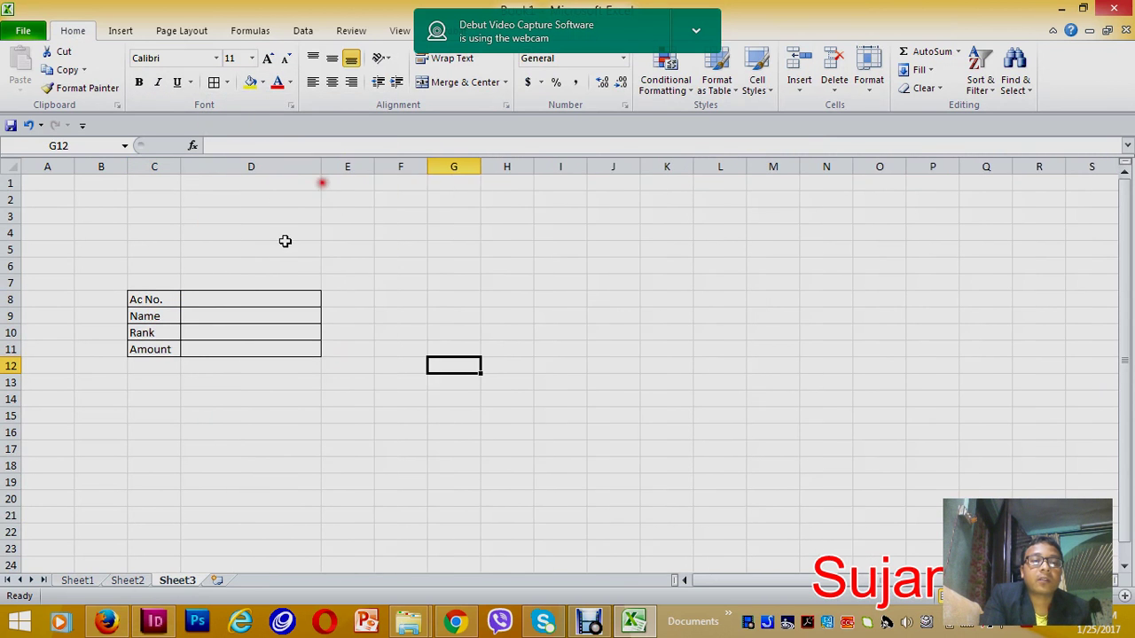
Copy the account number from cell A7 on Sheet1 into the Ac No. field, cell D8, on Sheet3
{"action": "left_click", "coordinate": [231, 296]}
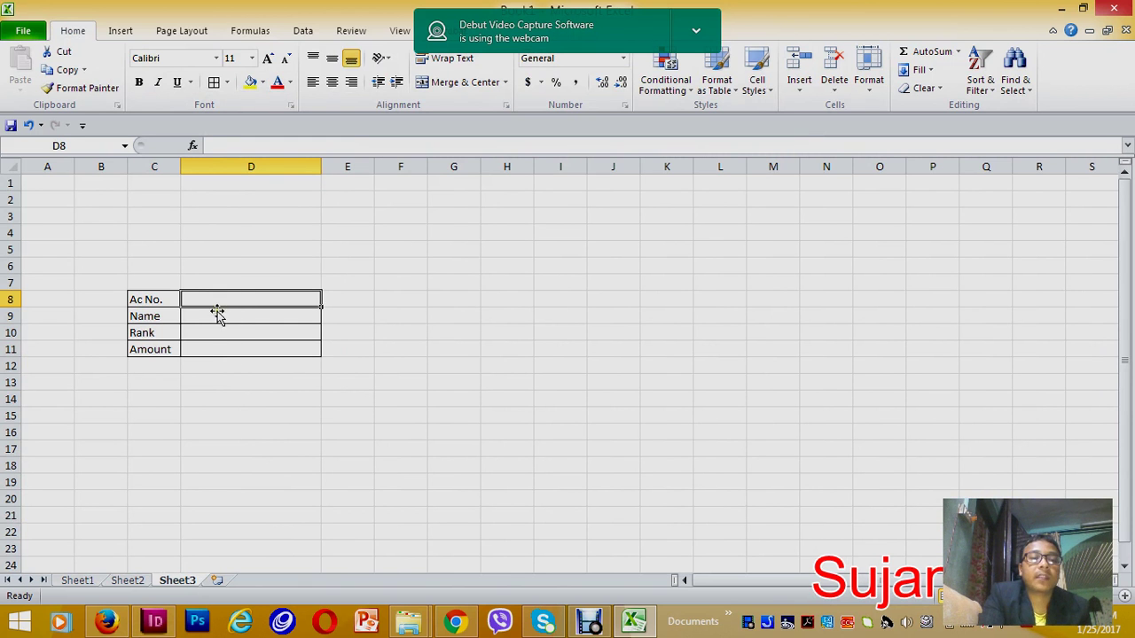
{"action": "left_click", "coordinate": [73, 581]}
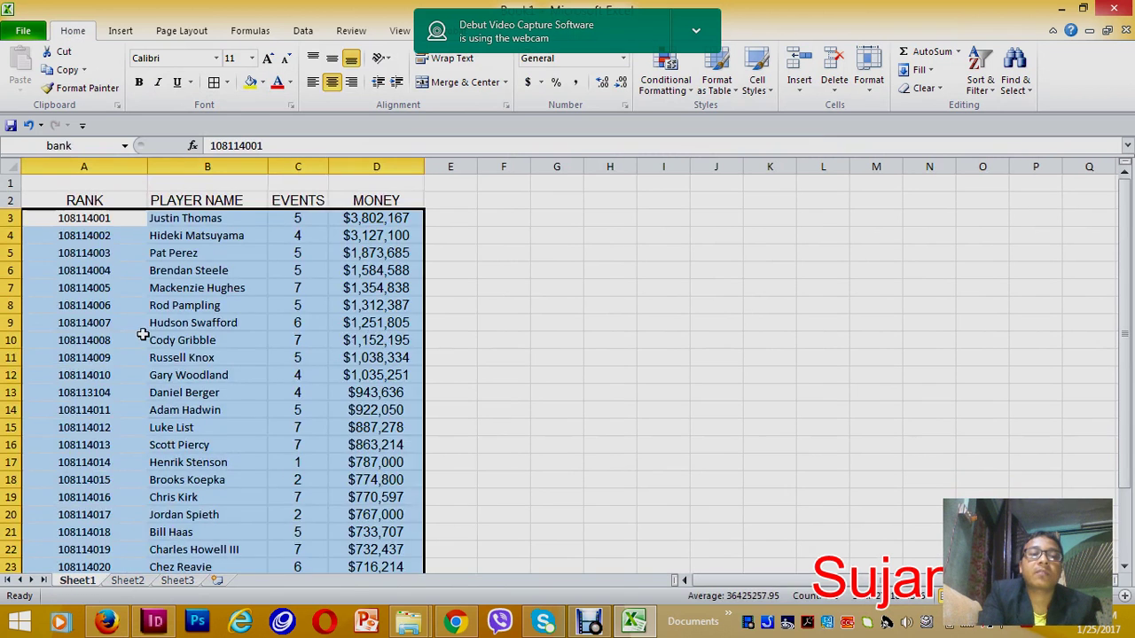
{"action": "left_click", "coordinate": [106, 290]}
{"action": "double_click", "coordinate": [105, 290]}
{"action": "double_click", "coordinate": [104, 289]}
{"action": "key", "text": "ctrl+c"}
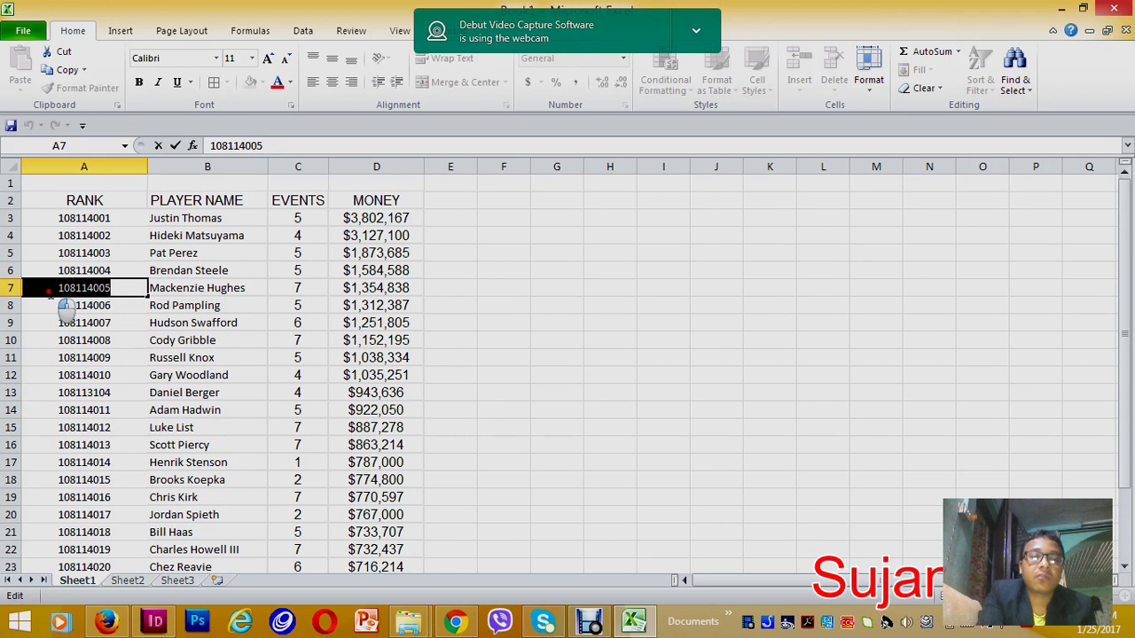
{"action": "left_click", "coordinate": [48, 298]}
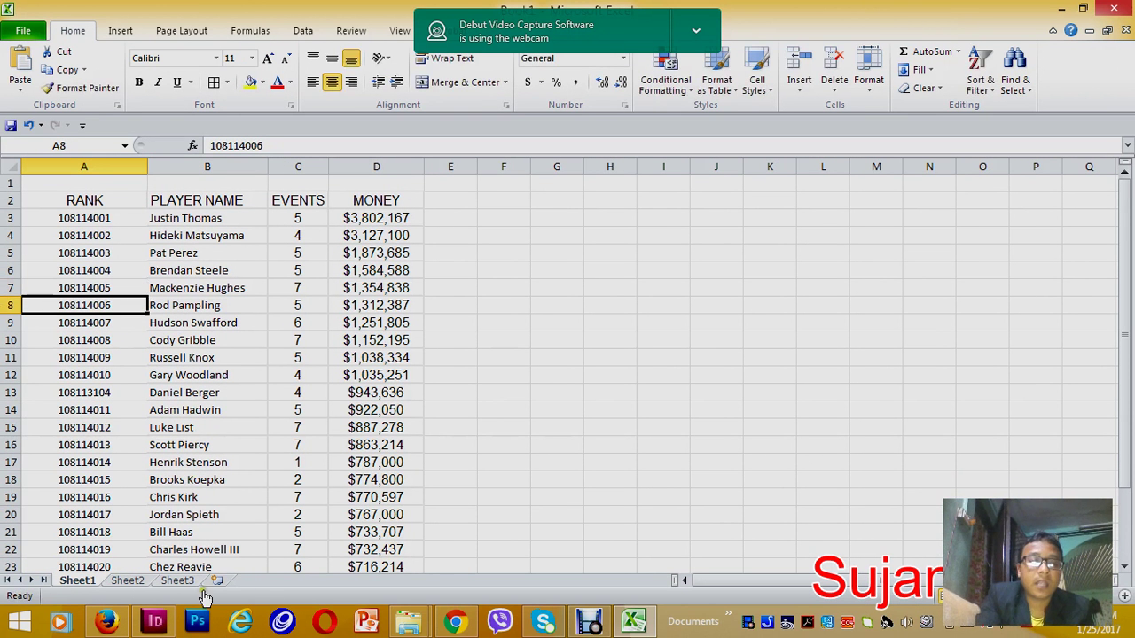
{"action": "left_click", "coordinate": [171, 580]}
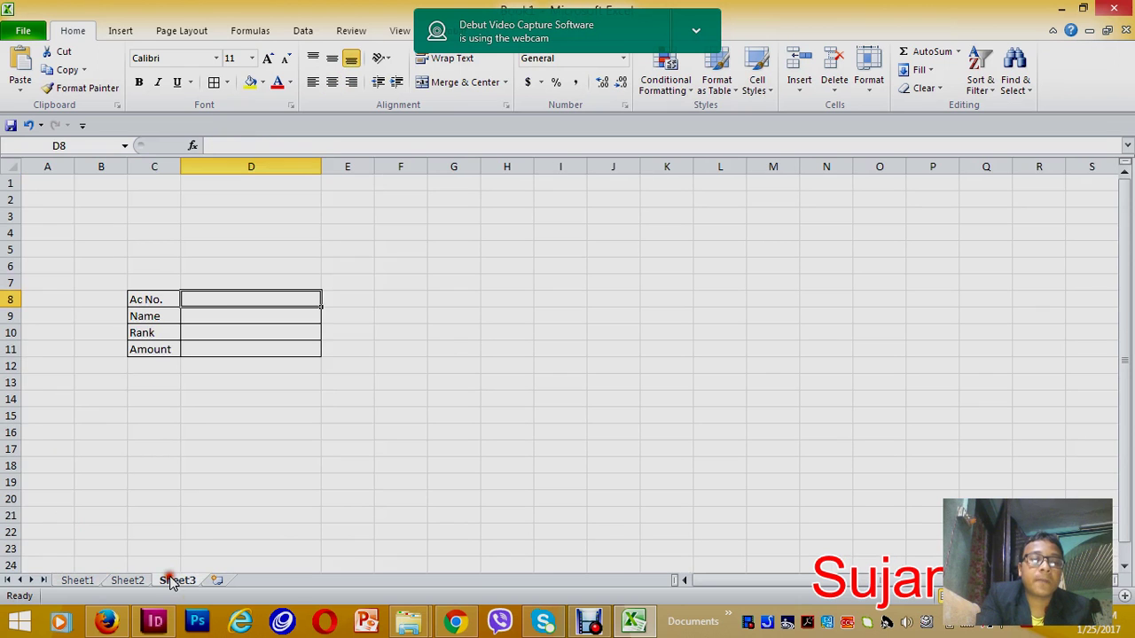
{"action": "key", "text": "ctrl+v"}
Enter the formula =VLOOKUP(D8,bank, 2,0) in cell D9 to look up the name for the account number
{"action": "left_click", "coordinate": [233, 316]}
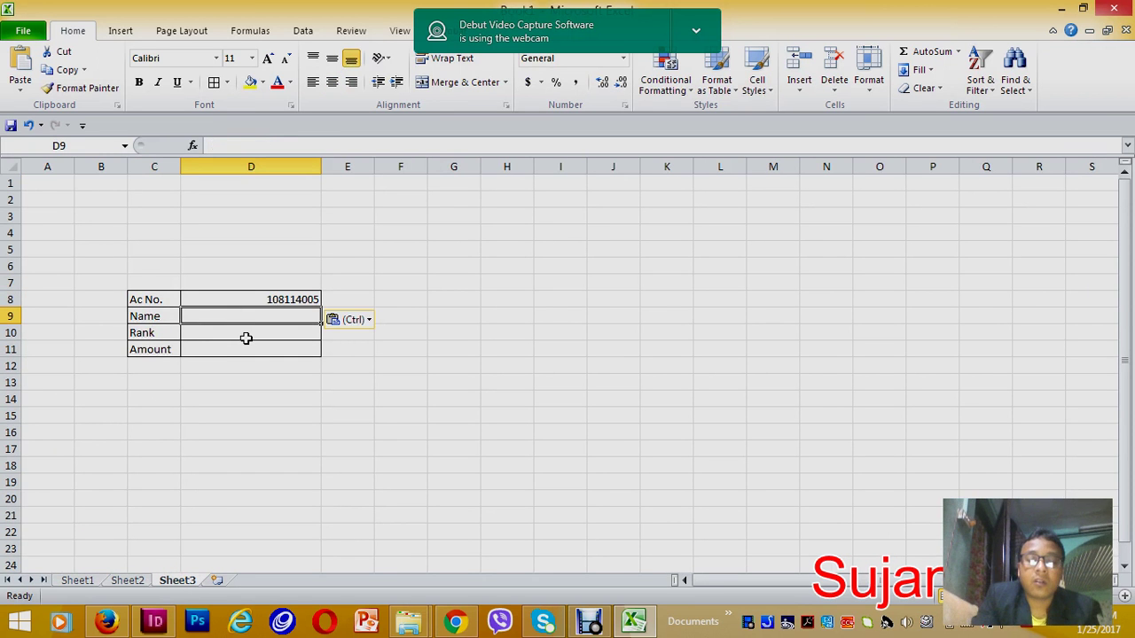
{"action": "type", "text": "=v"}
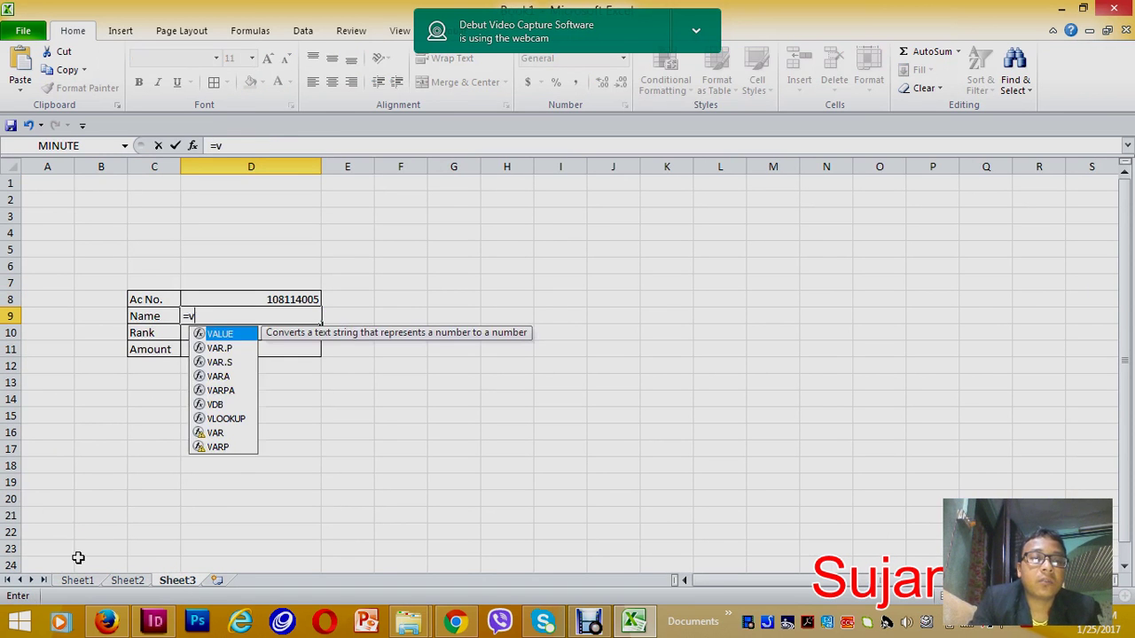
{"action": "mouse_move", "coordinate": [645, 619]}
{"action": "type", "text": "loo"}
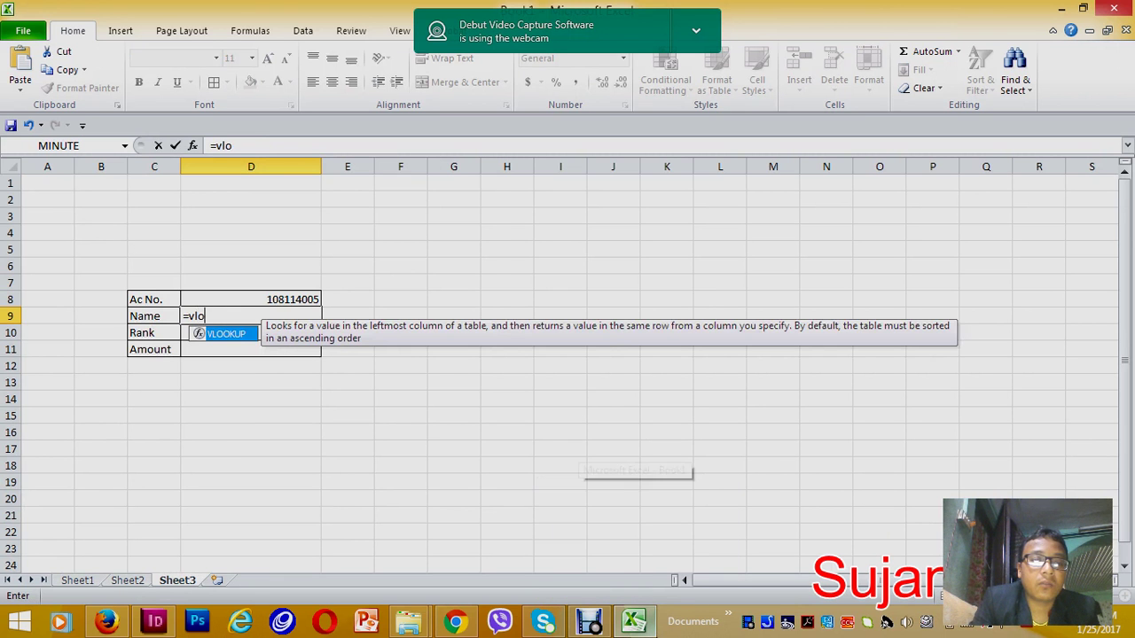
{"action": "double_click", "coordinate": [223, 334]}
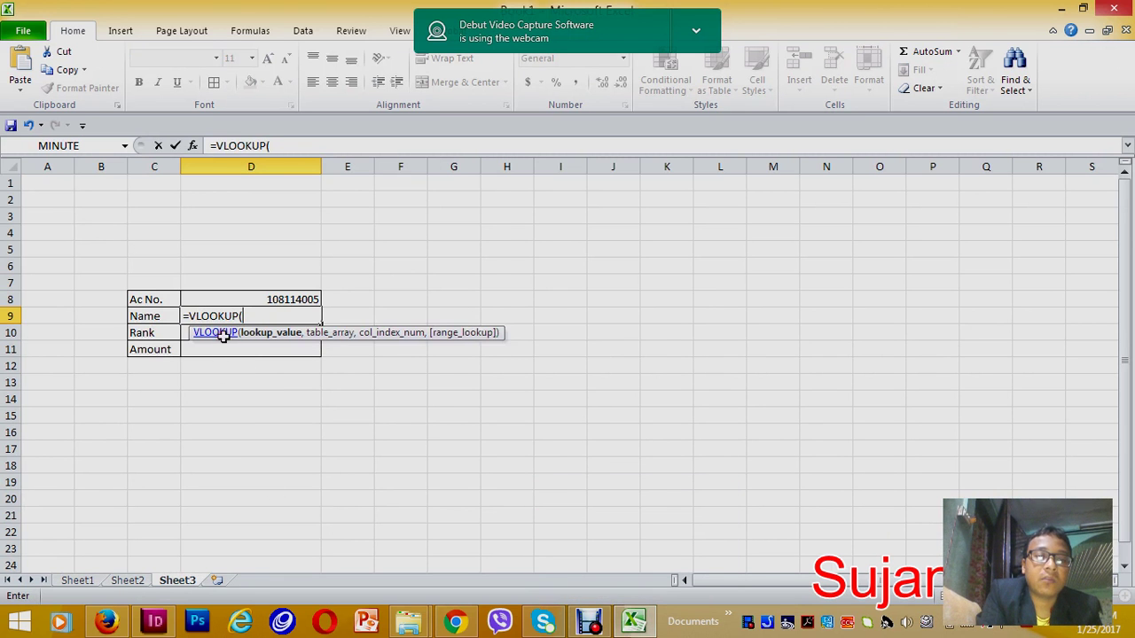
{"action": "left_click", "coordinate": [272, 298]}
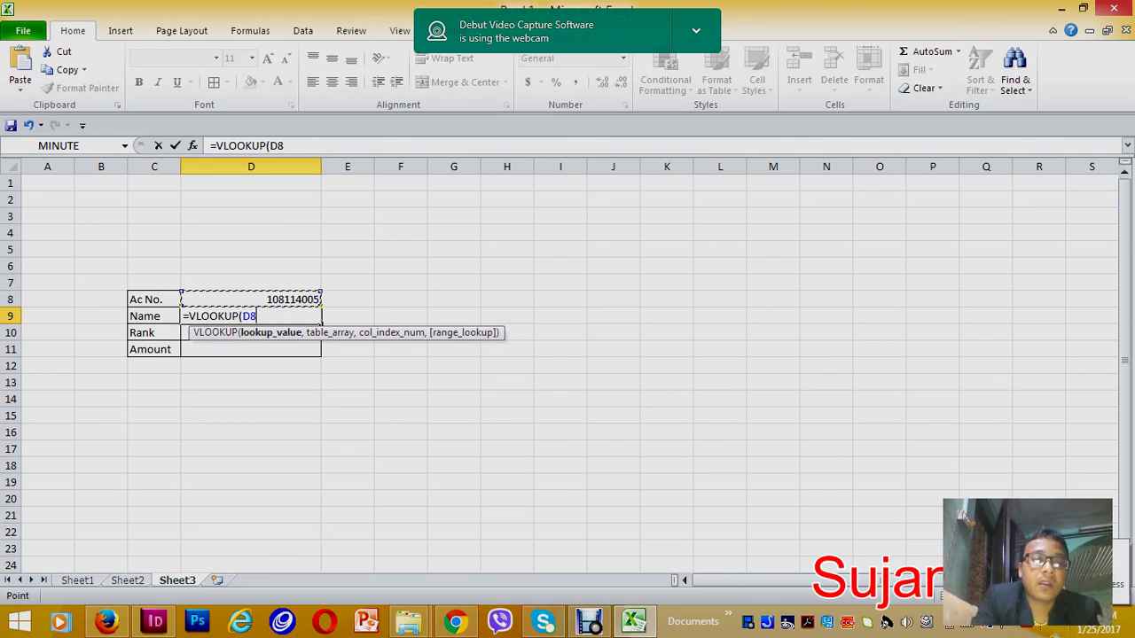
{"action": "type", "text": ","}
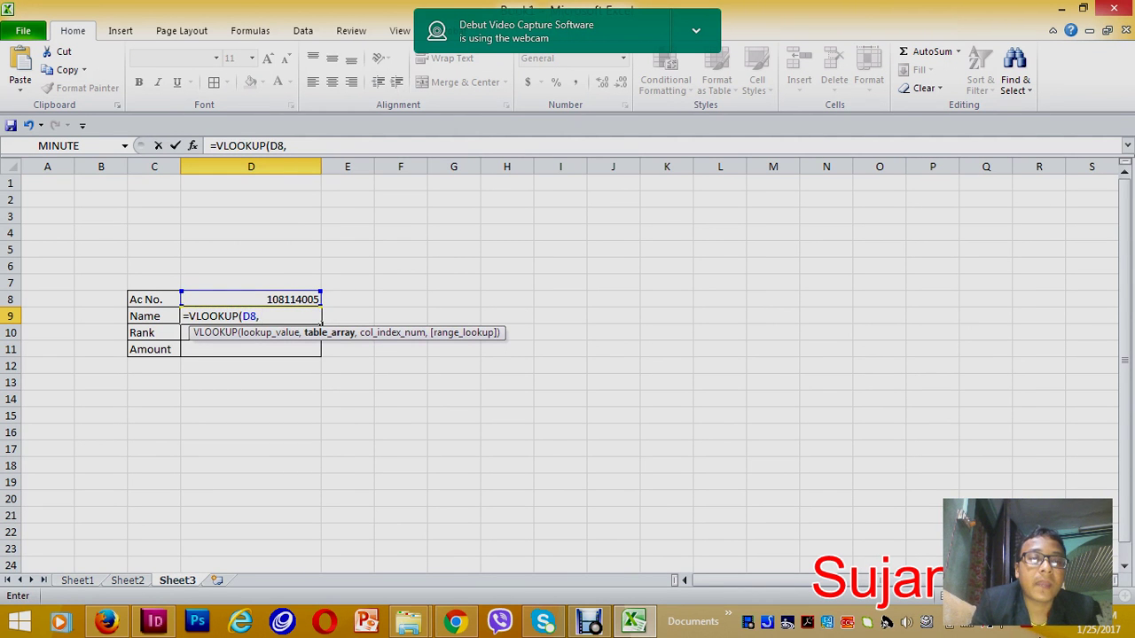
{"action": "type", "text": "bank"}
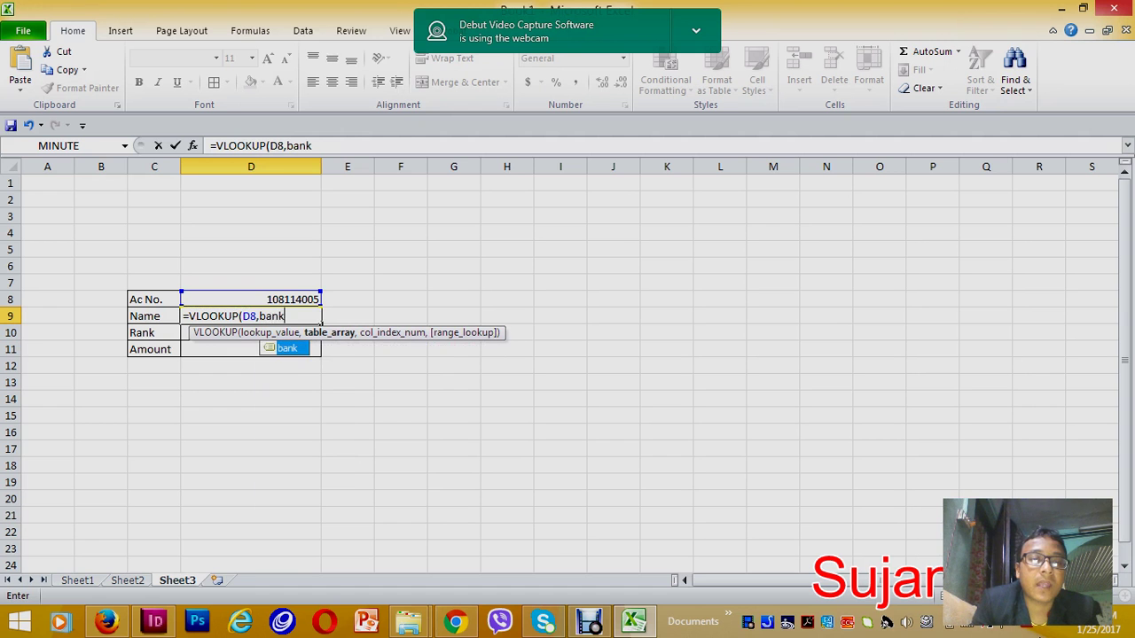
{"action": "double_click", "coordinate": [282, 348]}
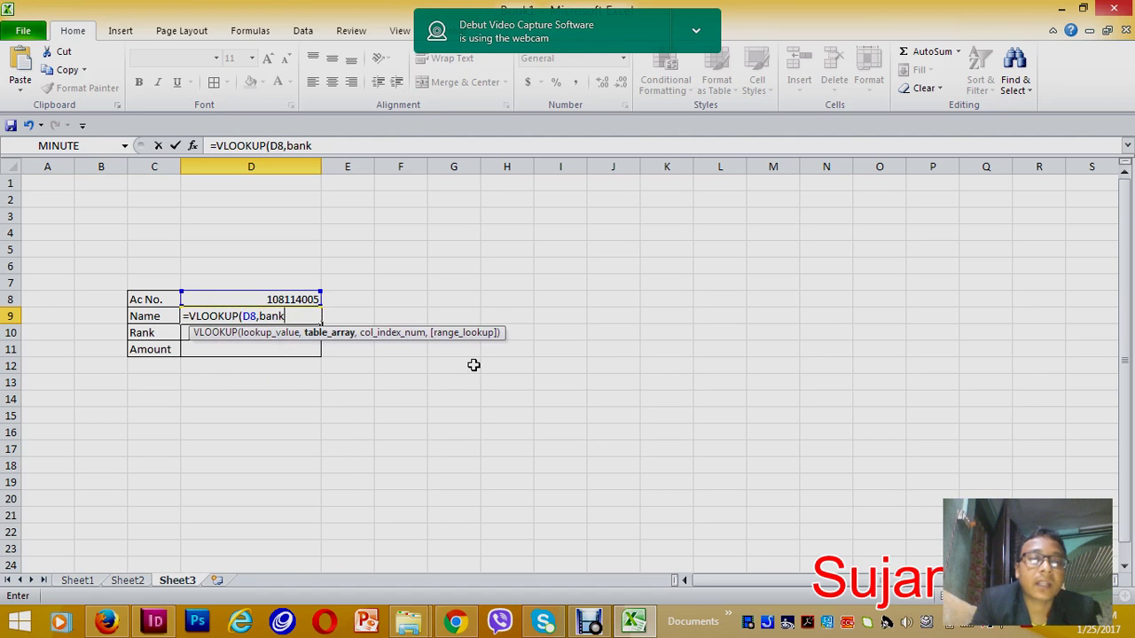
{"action": "type", "text": ","}
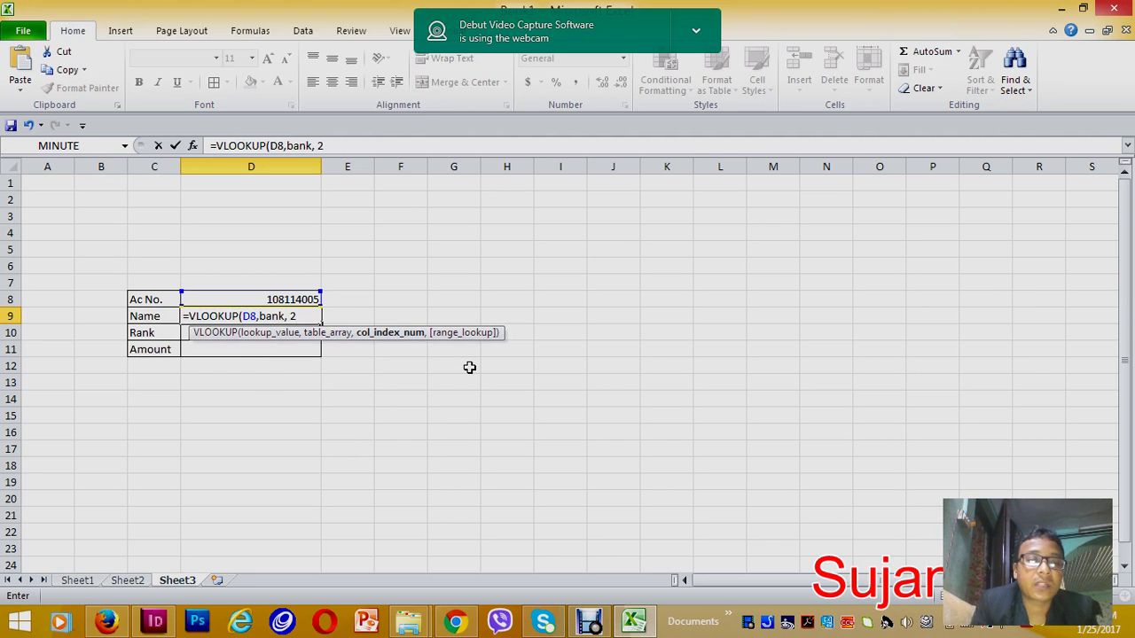
{"action": "type", "text": "2,"}
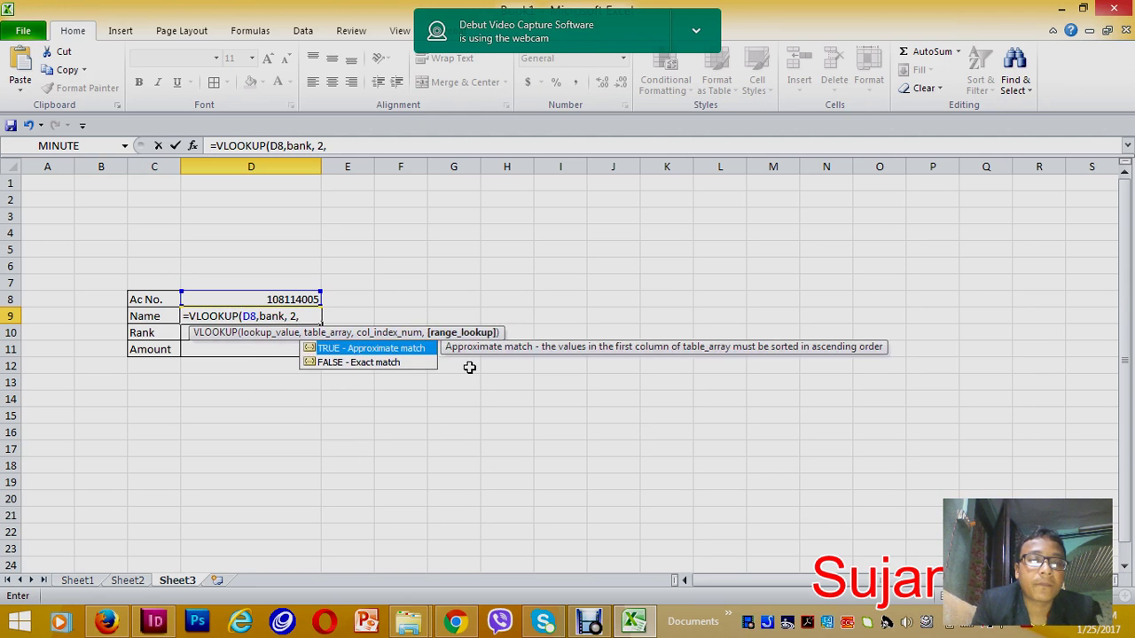
{"action": "type", "text": "0)"}
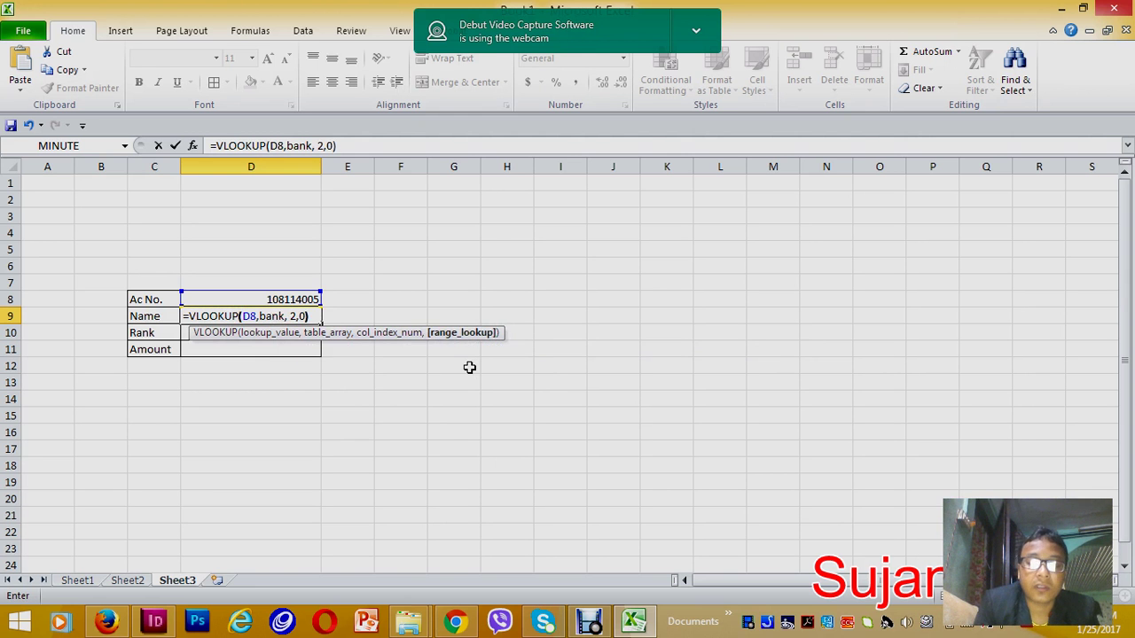
{"action": "key", "text": "Return"}
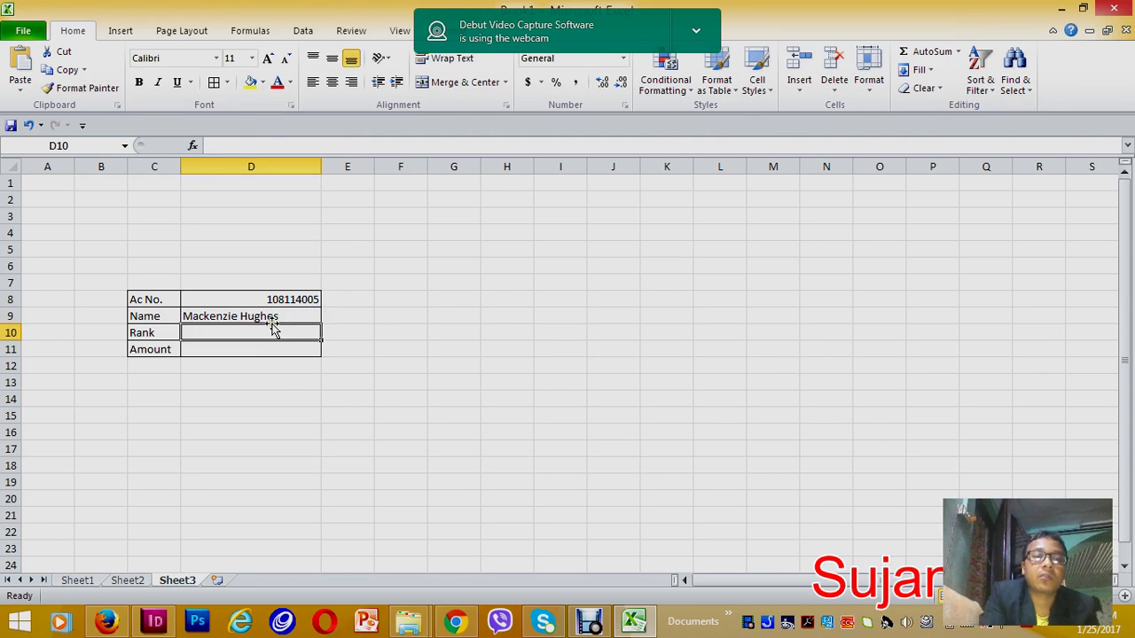
{"action": "left_click", "coordinate": [273, 322]}
{"action": "left_click", "coordinate": [252, 333]}
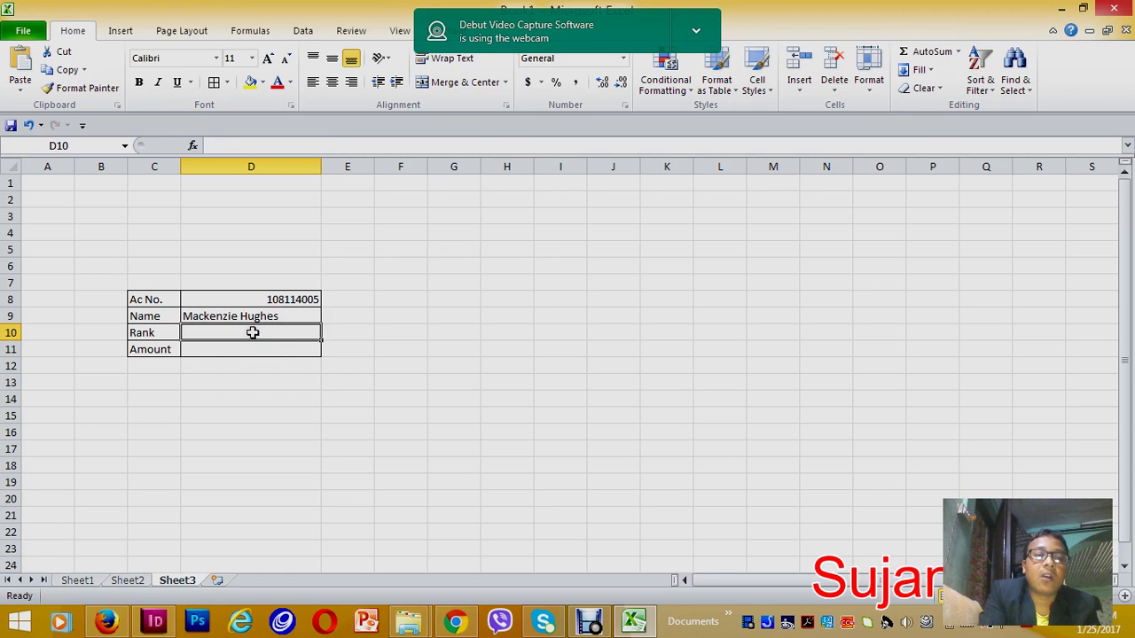
Enter the formula =VLOOKUP(D8,bank,3,0) in cell D10 to look up the rank for the account number
{"action": "left_click", "coordinate": [254, 317]}
{"action": "left_click", "coordinate": [253, 333]}
{"action": "type", "text": "=vlook"}
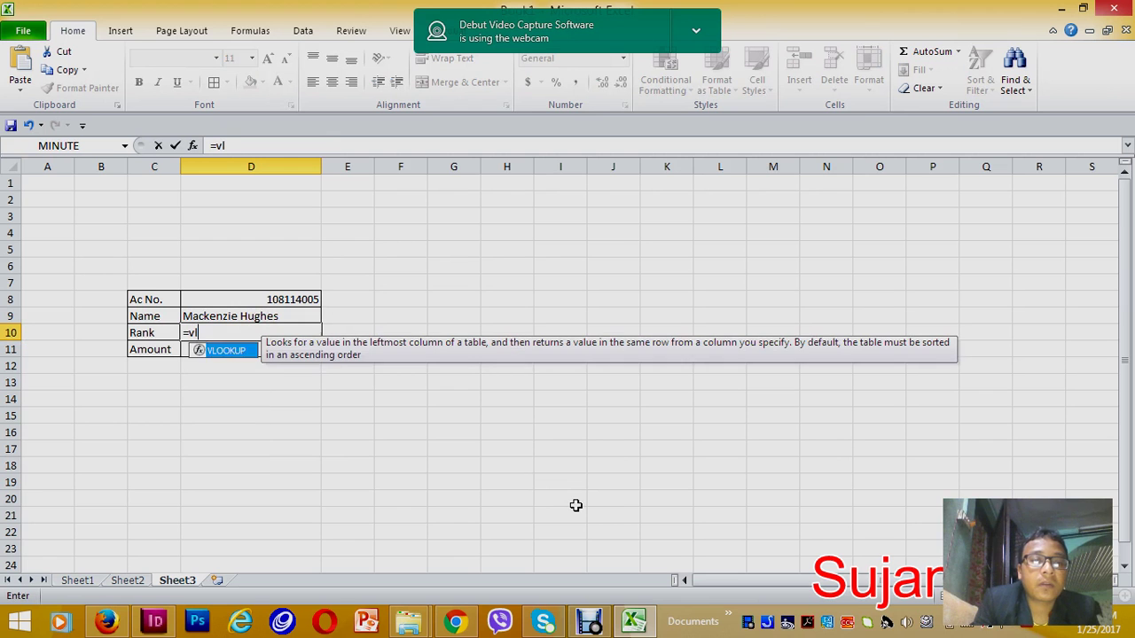
{"action": "double_click", "coordinate": [237, 351]}
{"action": "left_click", "coordinate": [293, 301]}
{"action": "type", "text": ","}
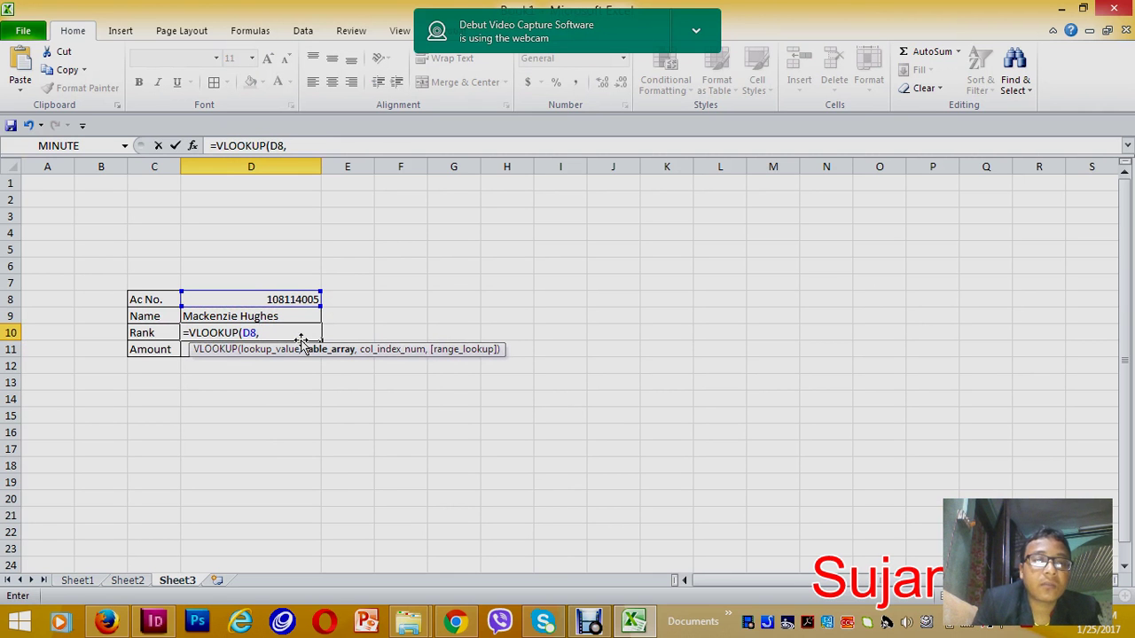
{"action": "type", "text": "ban"}
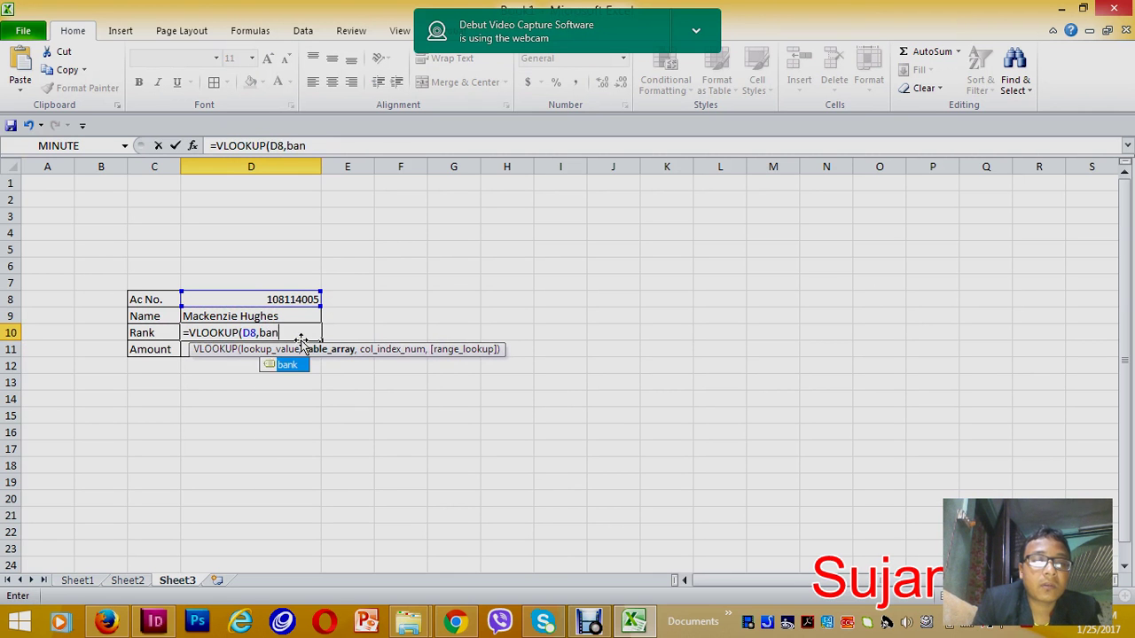
{"action": "double_click", "coordinate": [296, 365]}
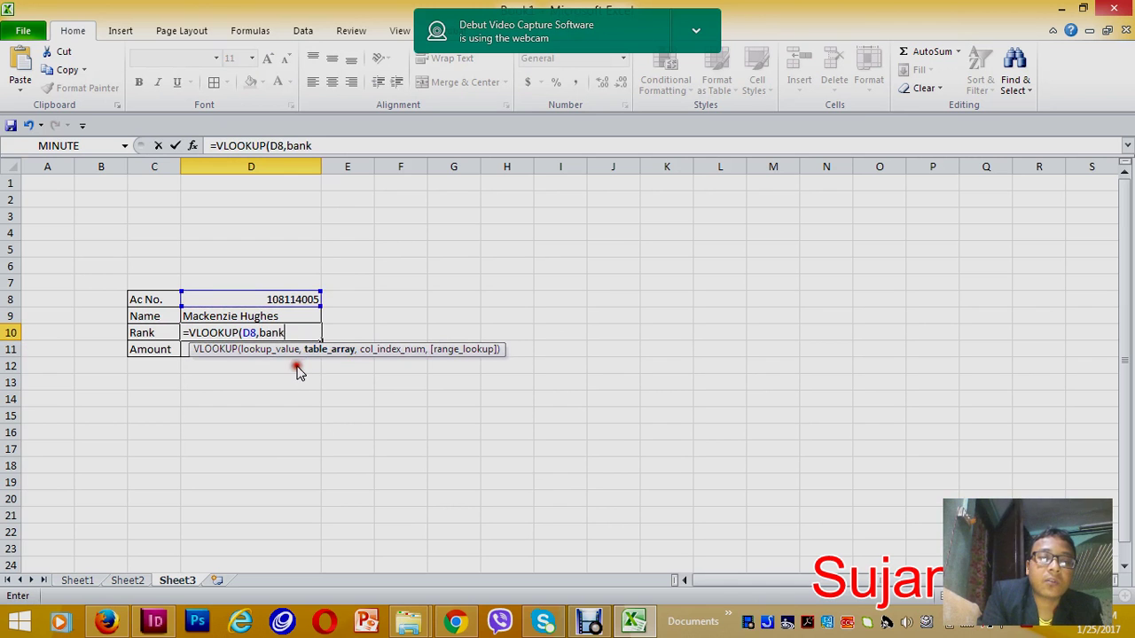
{"action": "type", "text": ","}
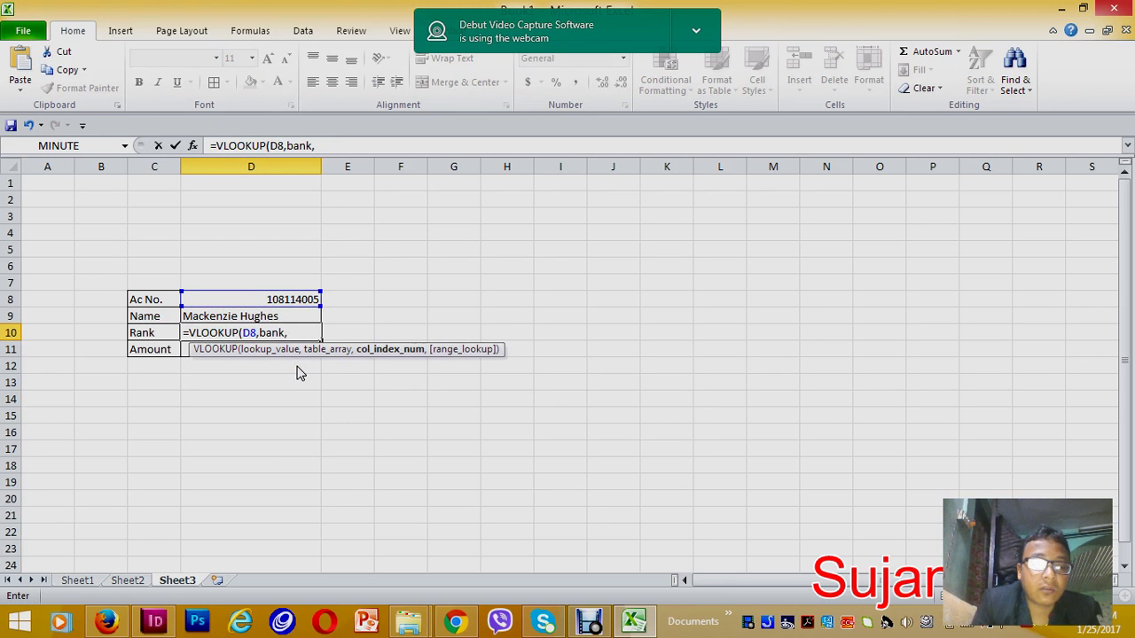
{"action": "type", "text": " 3"}
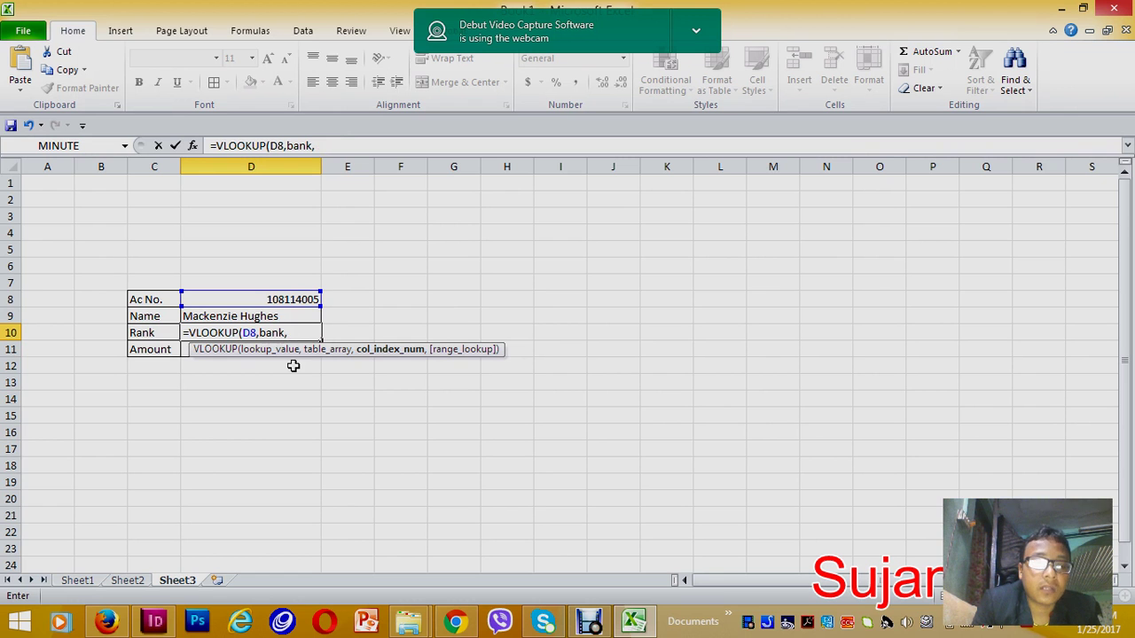
{"action": "type", "text": ",0)"}
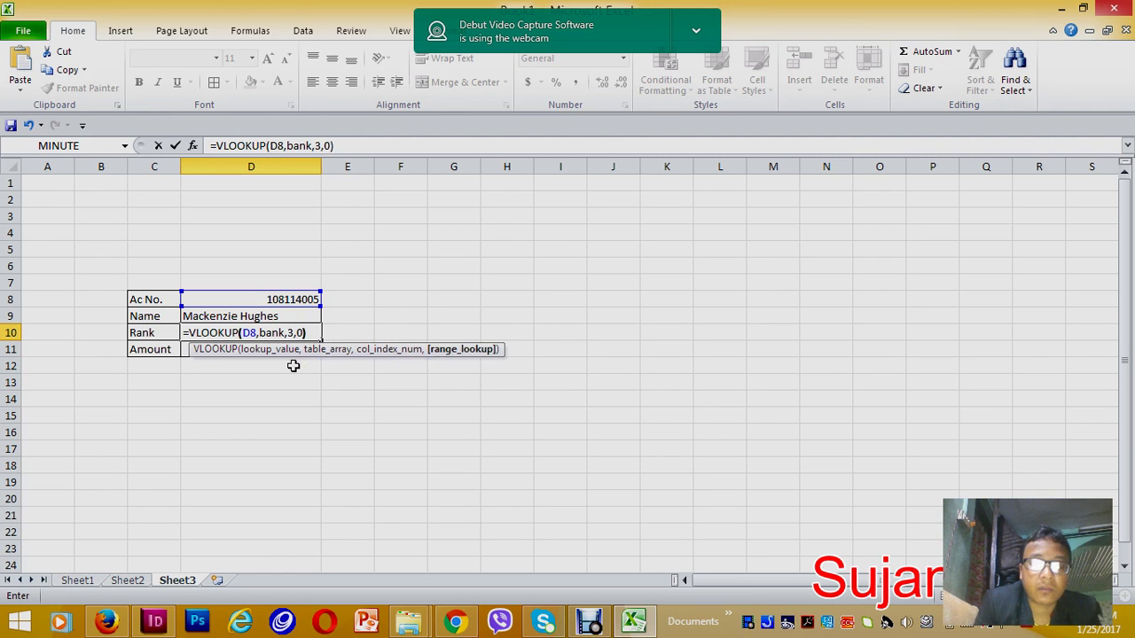
{"action": "key", "text": "Return"}
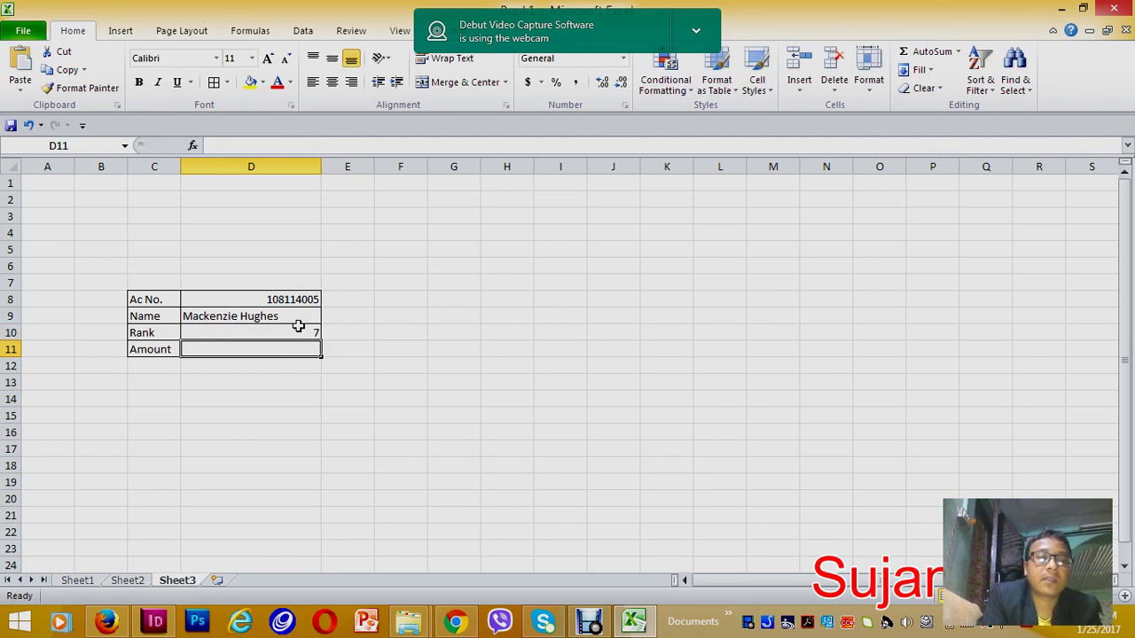
Enter the formula =VLOOKUP(D8,bank,4,0) in cell D11 to look up the amount for the account number
{"action": "left_click", "coordinate": [295, 328]}
{"action": "left_click", "coordinate": [281, 349]}
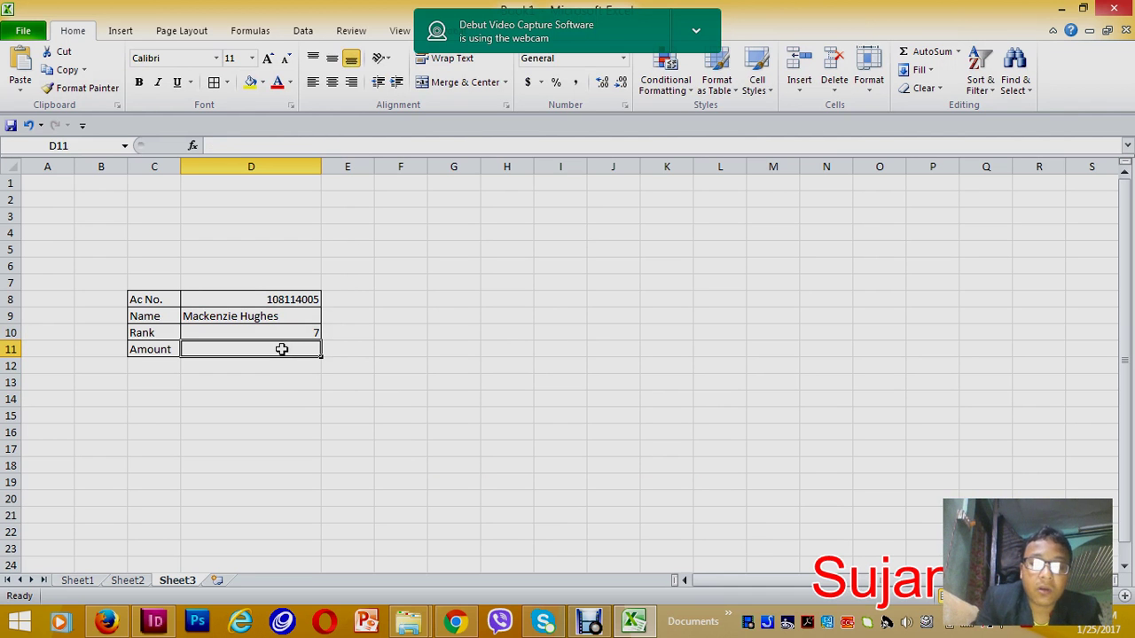
{"action": "type", "text": "="}
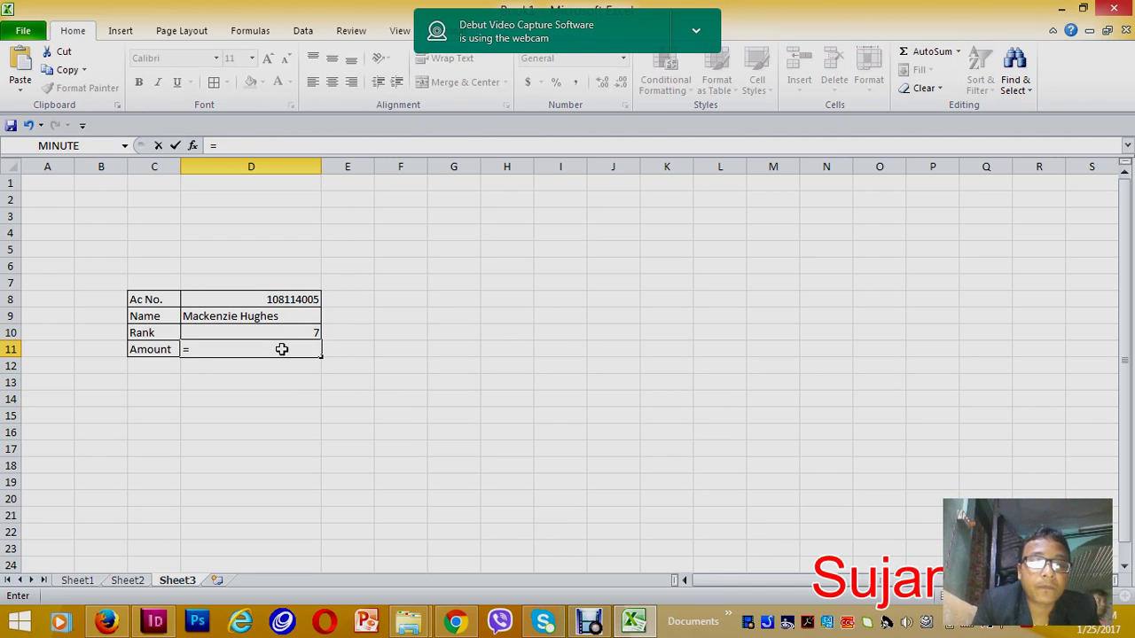
{"action": "type", "text": "vloo"}
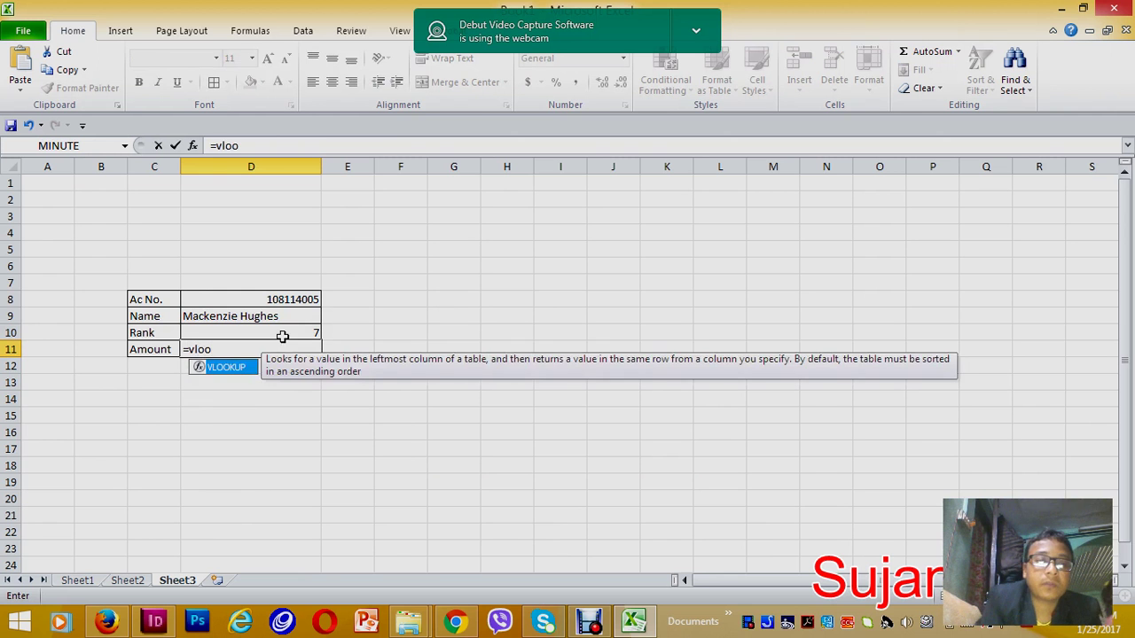
{"action": "double_click", "coordinate": [229, 367]}
{"action": "left_click", "coordinate": [297, 300]}
{"action": "type", "text": ","}
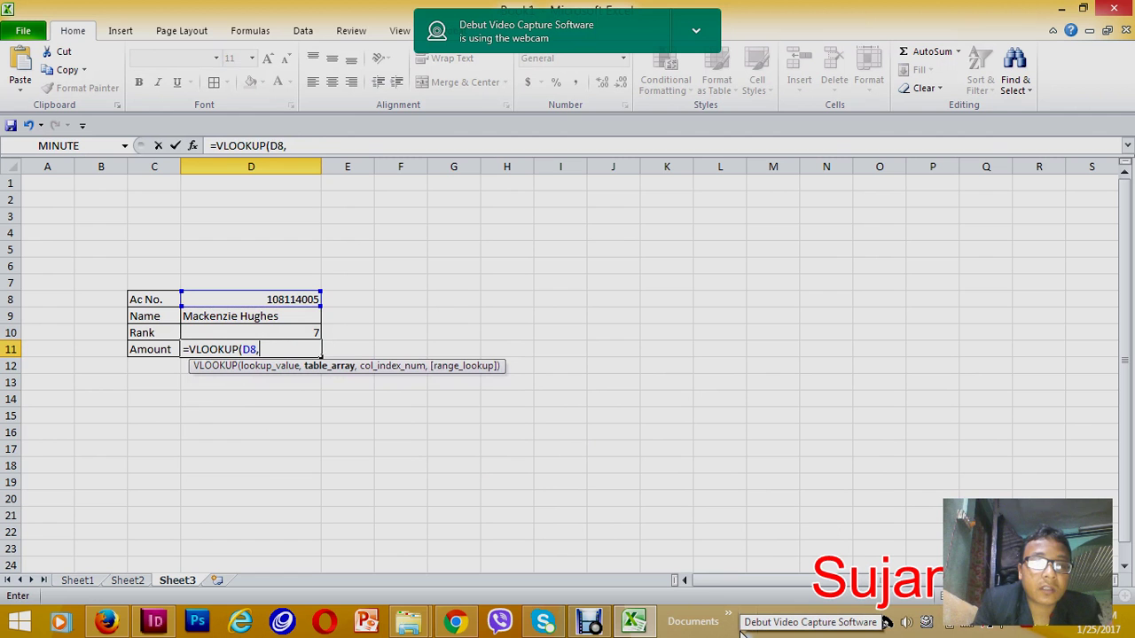
{"action": "type", "text": "bank,3"}
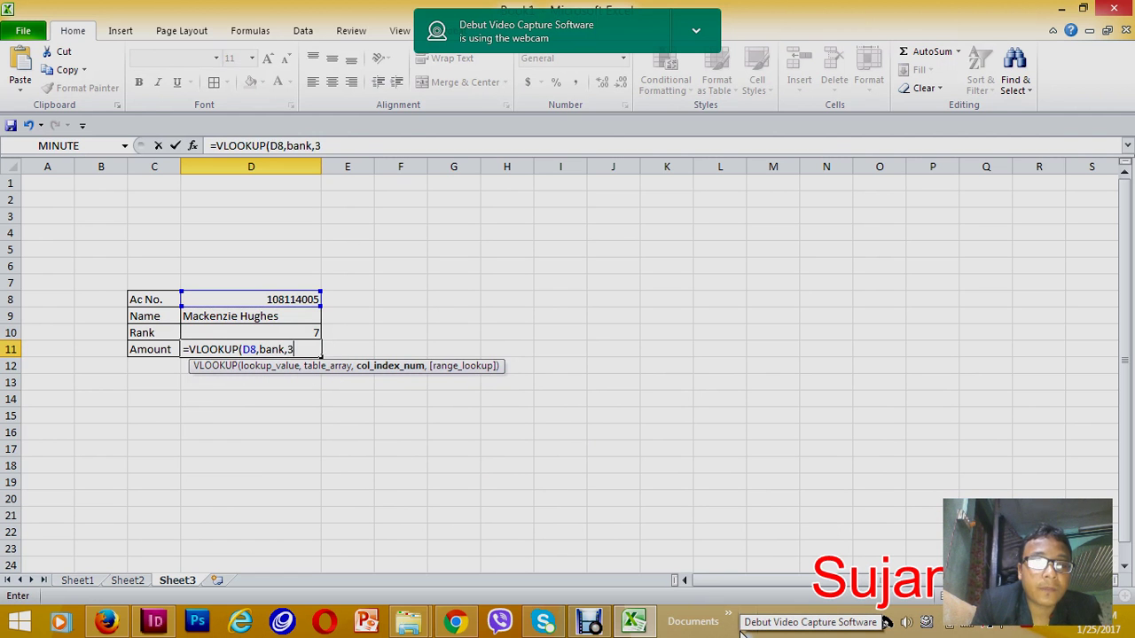
{"action": "key", "text": "BackSpace"}
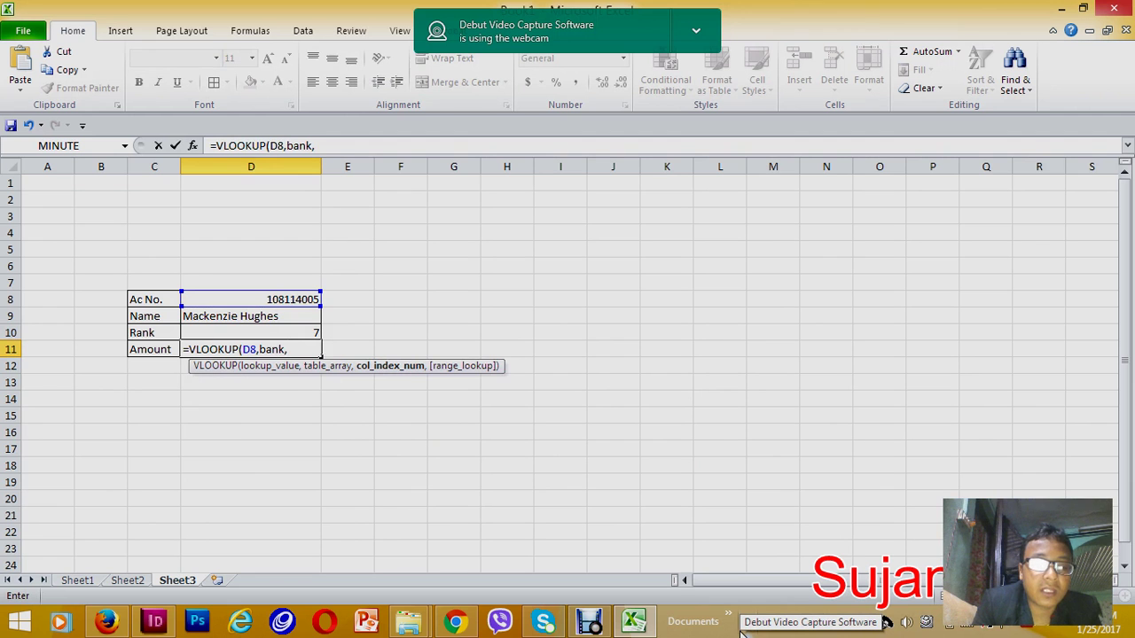
{"action": "type", "text": "4"}
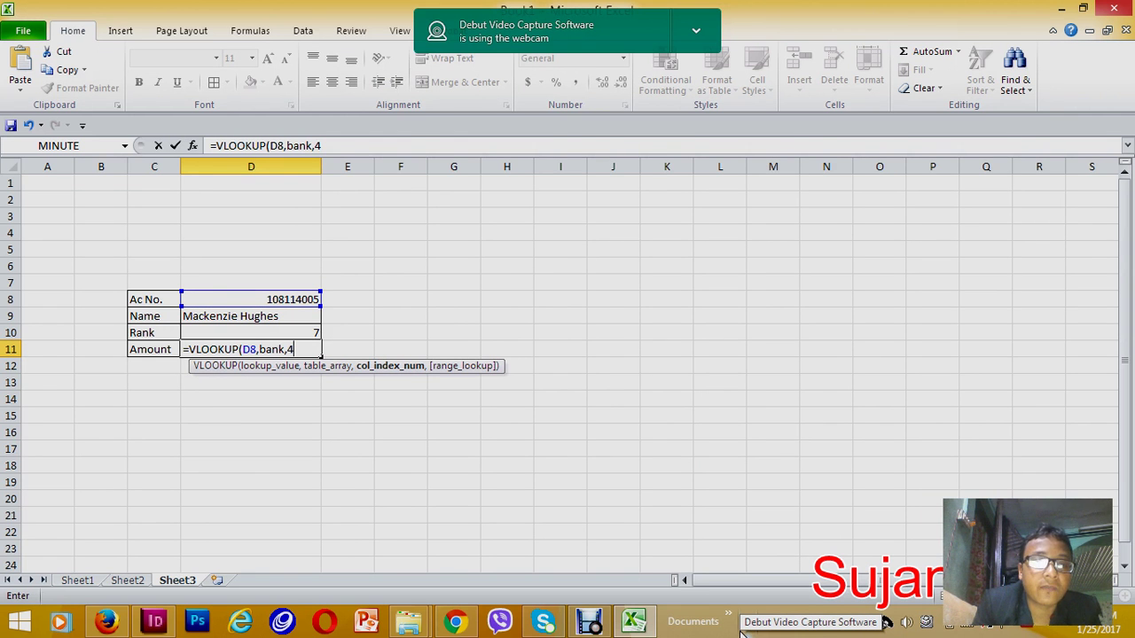
{"action": "type", "text": ",0)"}
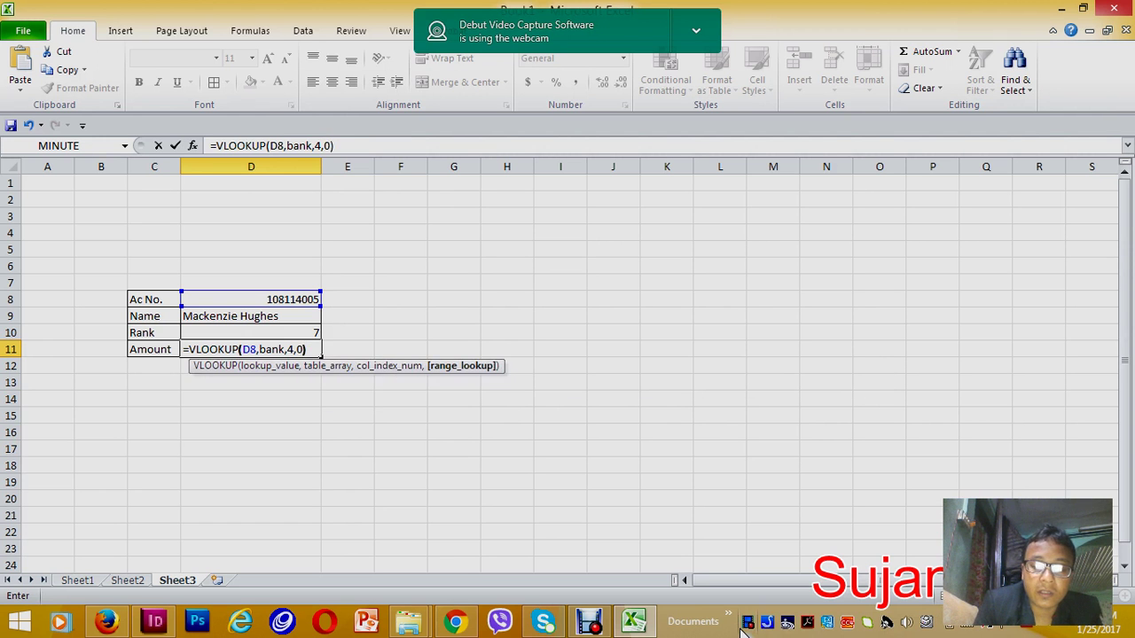
{"action": "key", "text": "Return"}
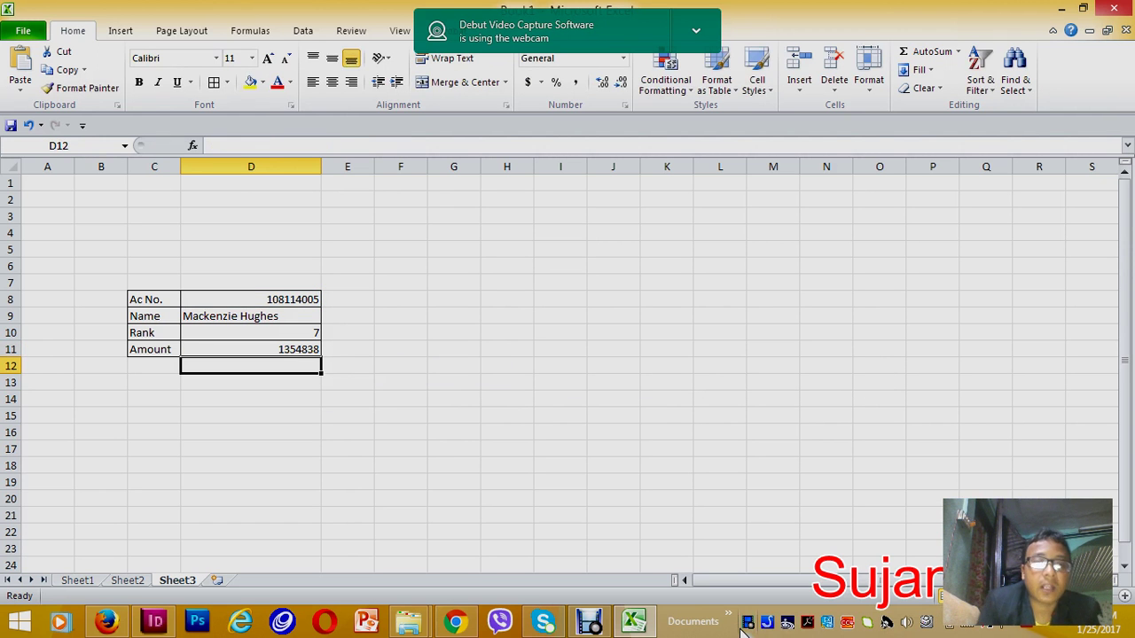
Format the Amount in cell D11 as Currency and center it both horizontally and vertically in the cell
{"action": "left_click", "coordinate": [293, 348]}
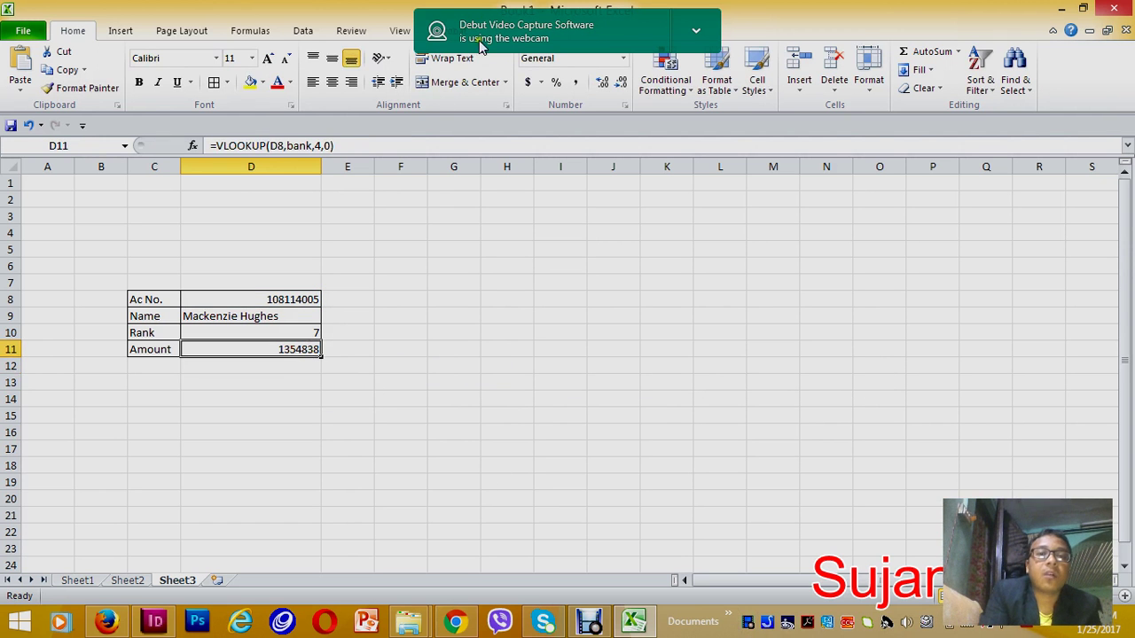
{"action": "left_click", "coordinate": [623, 59]}
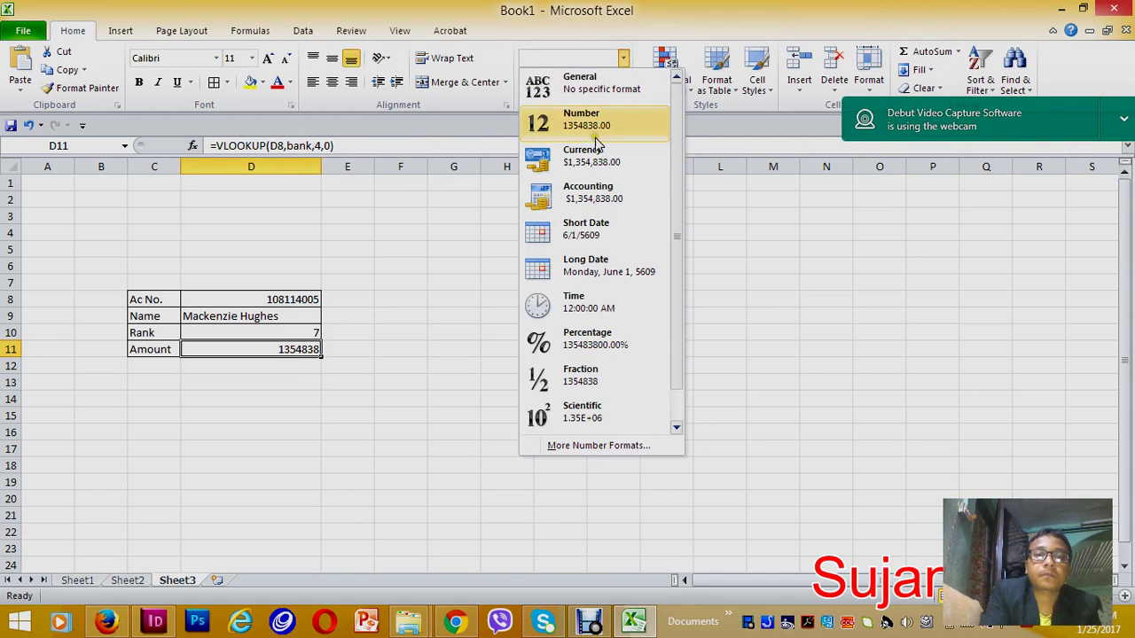
{"action": "left_click", "coordinate": [593, 163]}
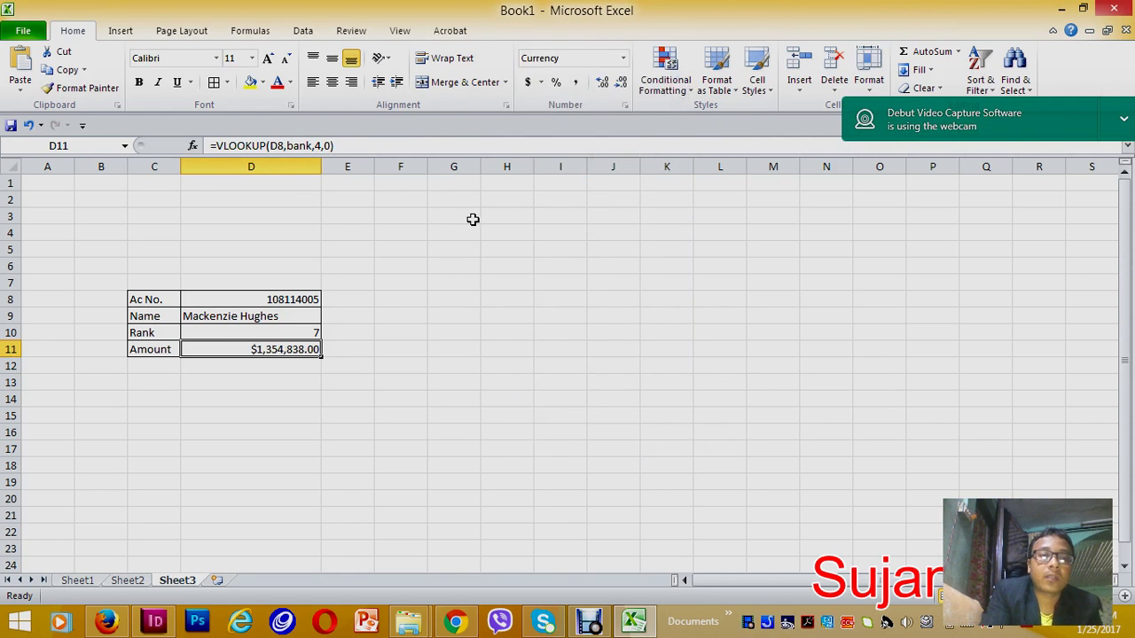
{"action": "left_click", "coordinate": [314, 85]}
{"action": "left_click", "coordinate": [330, 58]}
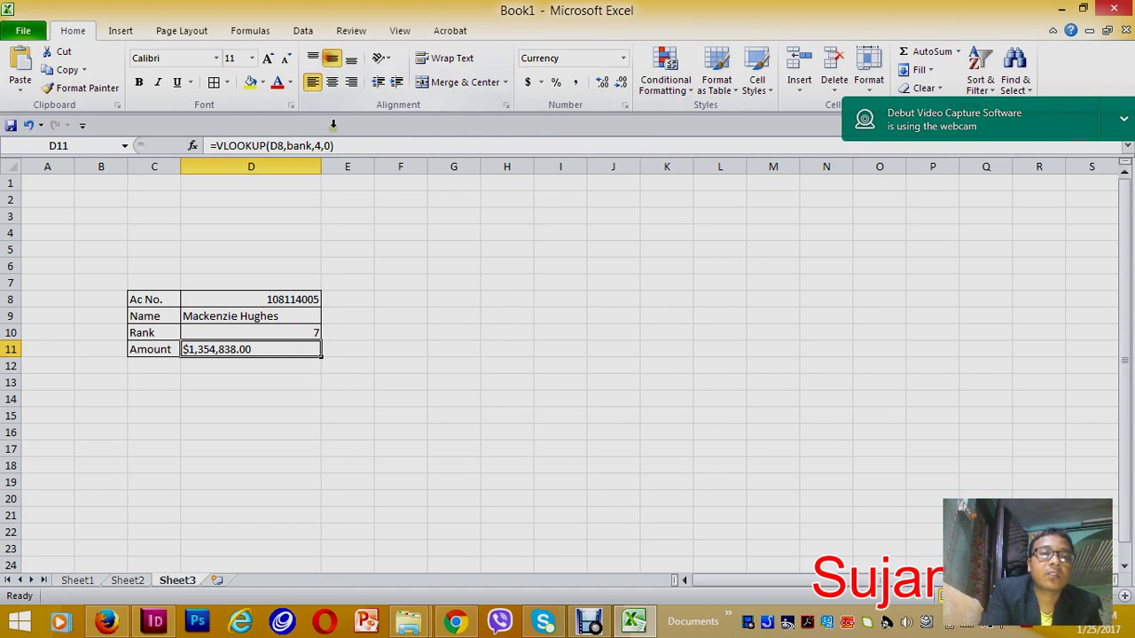
{"action": "left_click", "coordinate": [331, 81]}
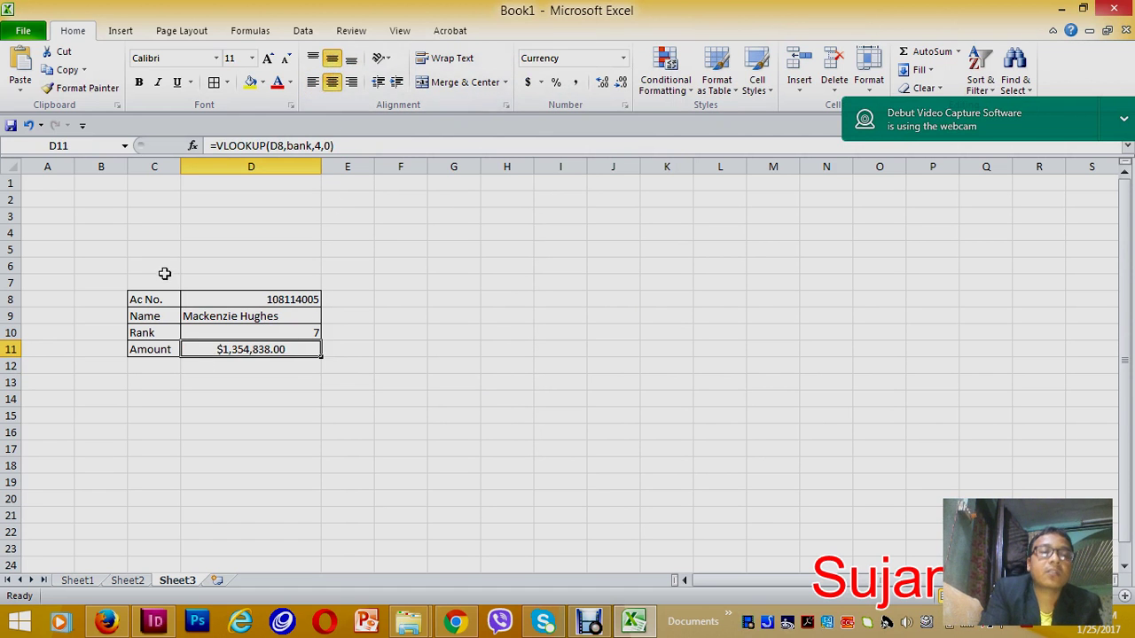
Make the whole form in C8:D11 bold and center the values in D8:D11 horizontally
{"action": "left_click_drag", "start_coordinate": [155, 299], "coordinate": [286, 352]}
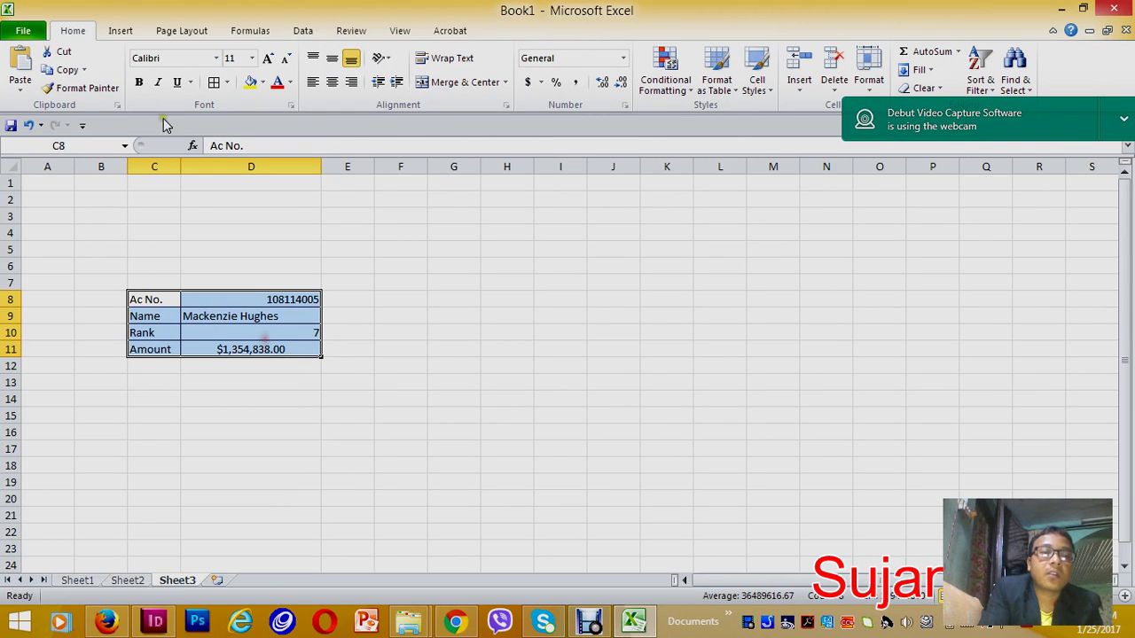
{"action": "left_click", "coordinate": [140, 82]}
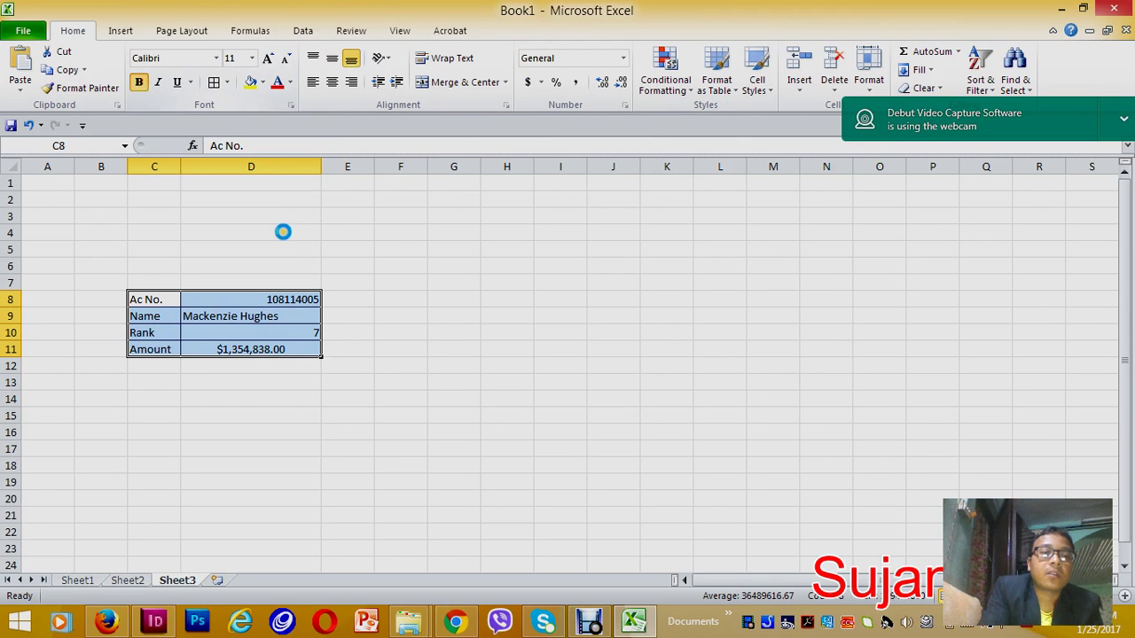
{"action": "left_click", "coordinate": [309, 332]}
{"action": "left_click_drag", "start_coordinate": [261, 286], "coordinate": [268, 353]}
{"action": "left_click", "coordinate": [332, 82]}
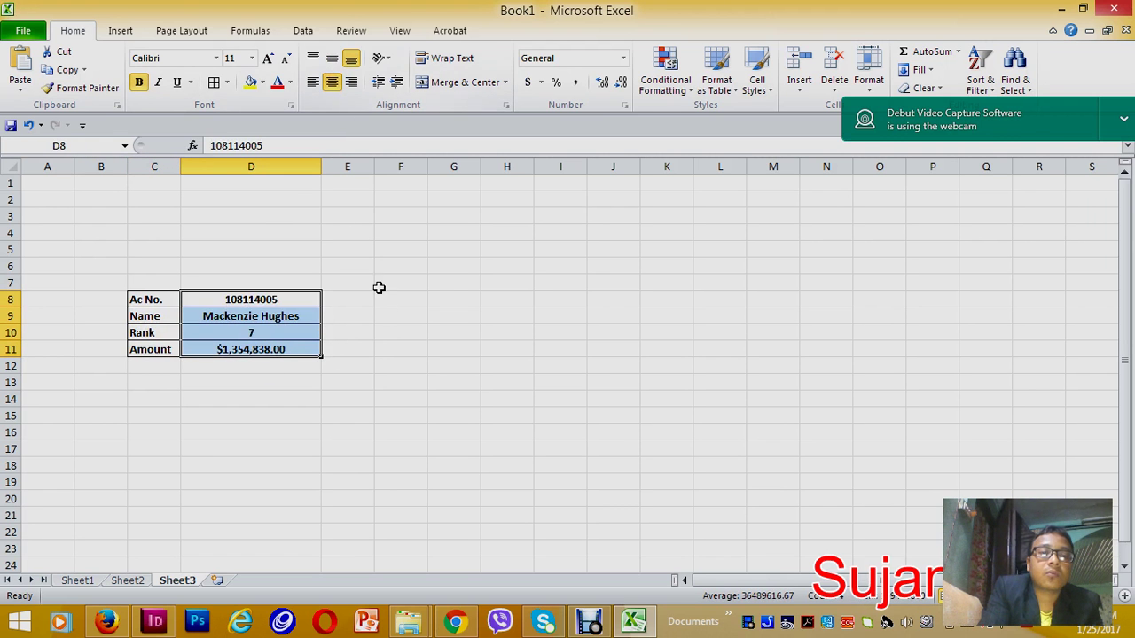
{"action": "left_click", "coordinate": [389, 315]}
Test the lookup by changing the last digit of the Ac No. in cell D8 to 6, matching Sheet1 row 8
{"action": "left_click", "coordinate": [233, 295]}
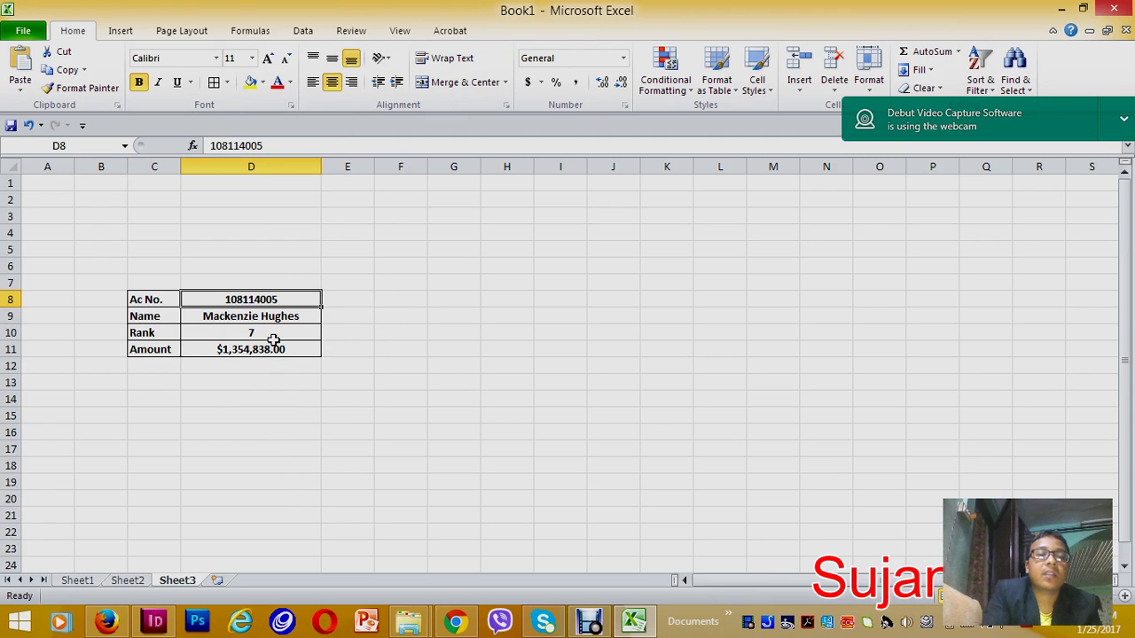
{"action": "left_click", "coordinate": [86, 582]}
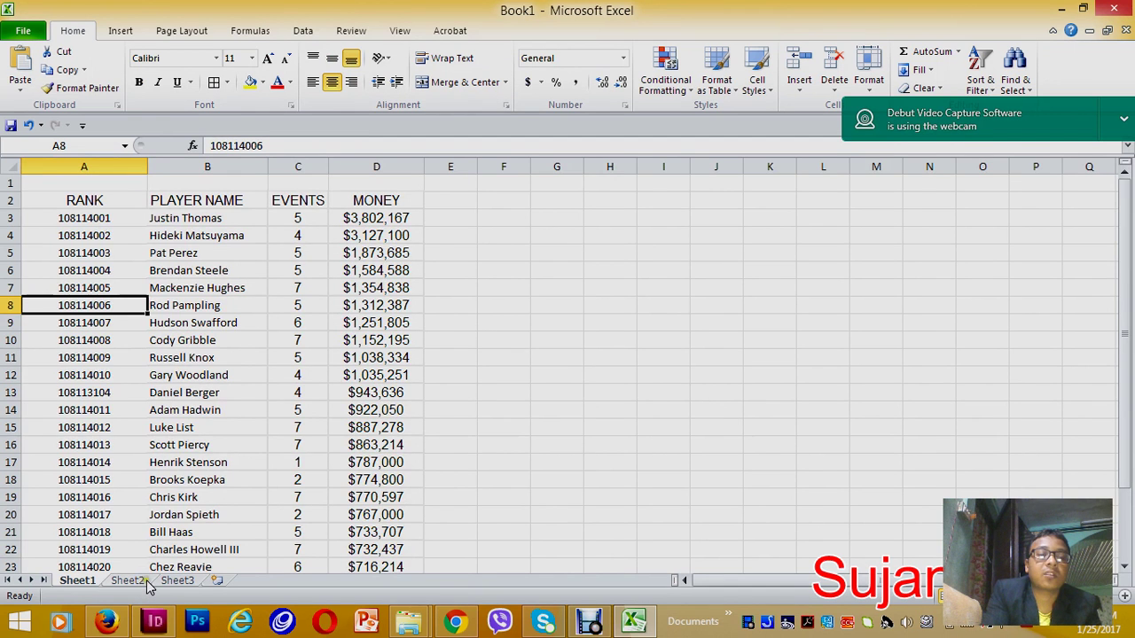
{"action": "left_click", "coordinate": [176, 582]}
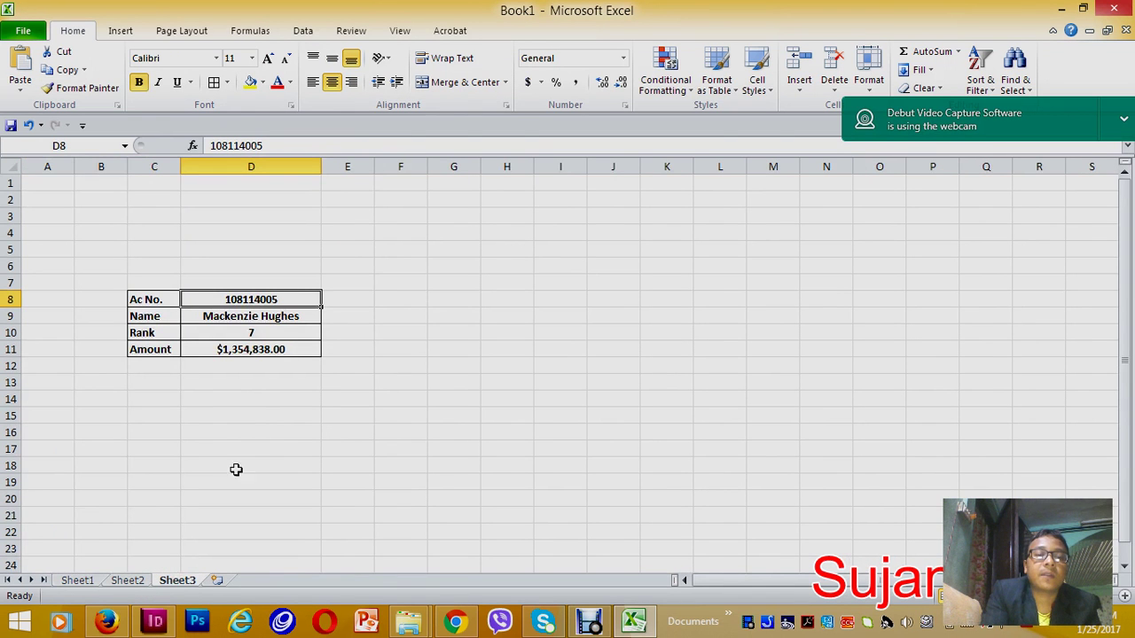
{"action": "double_click", "coordinate": [279, 300]}
{"action": "key", "text": "shift+Left"}
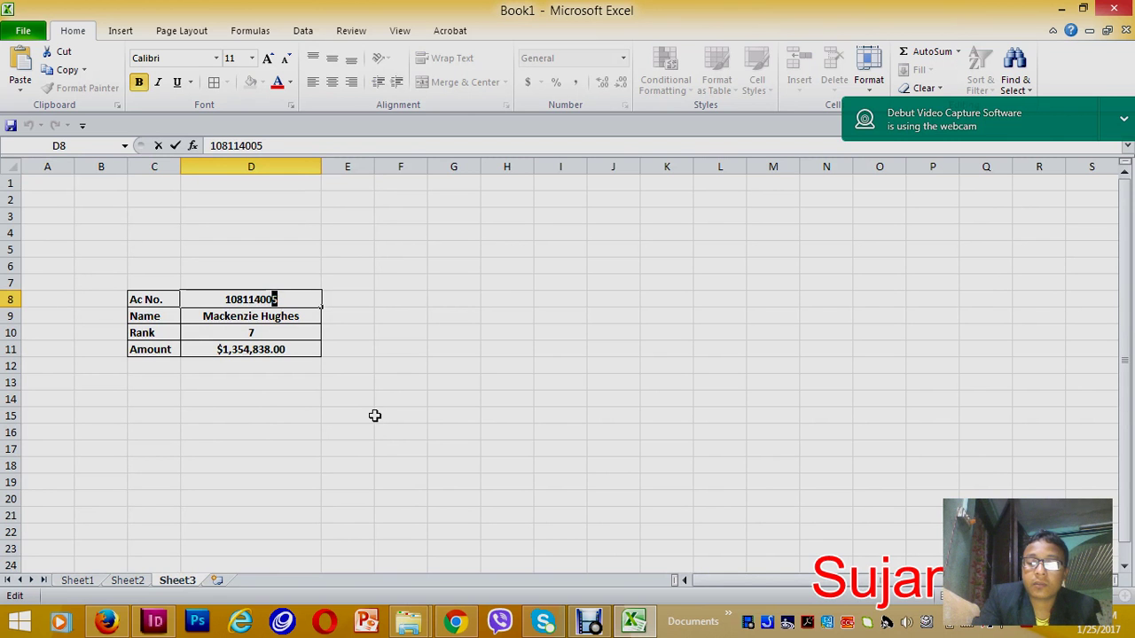
{"action": "type", "text": "6"}
{"action": "key", "text": "Return"}
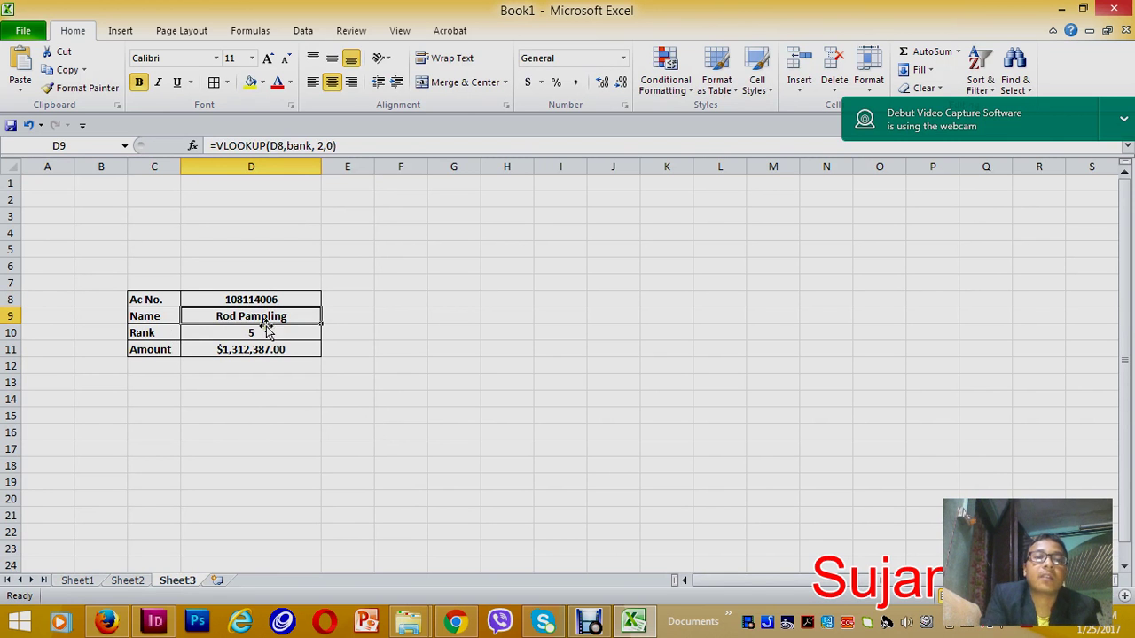
Hide Sheet1, which holds the source data table
{"action": "left_click", "coordinate": [78, 580]}
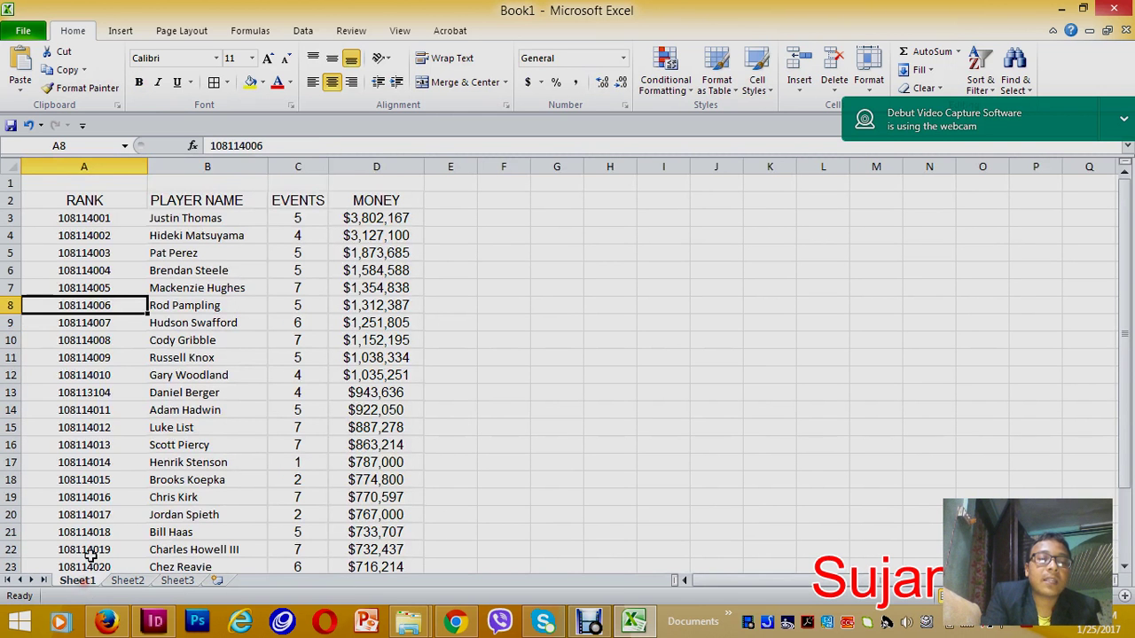
{"action": "right_click", "coordinate": [78, 579]}
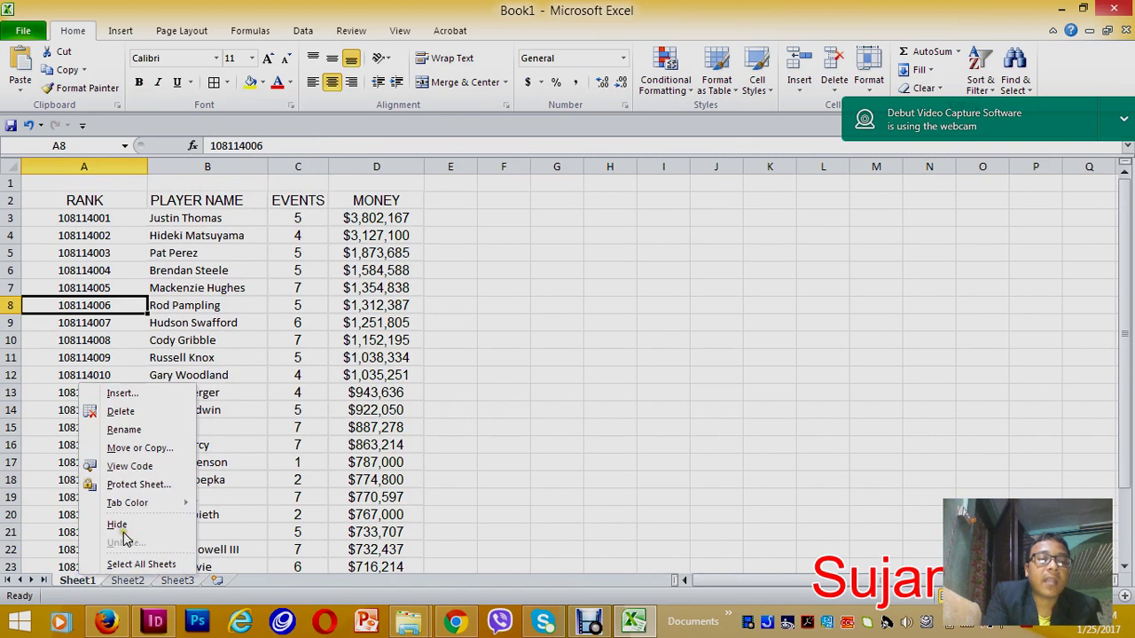
{"action": "left_click", "coordinate": [133, 526]}
Delete Sheet2 from the workbook and confirm the deletion
{"action": "scroll", "coordinate": [266, 415], "scroll_direction": "up", "scroll_amount": 4}
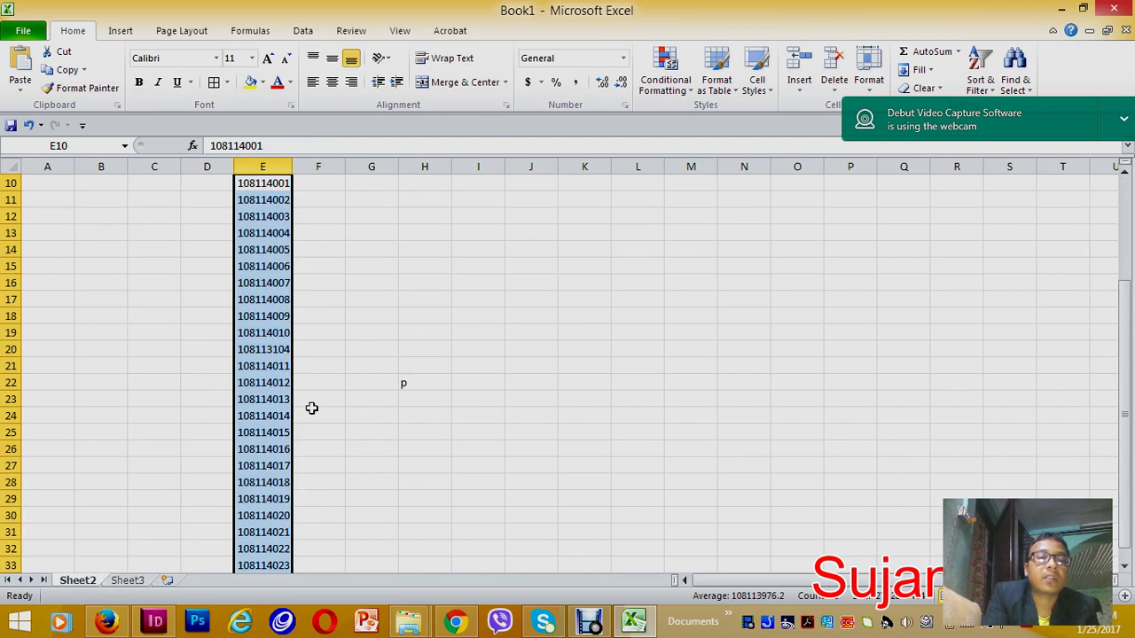
{"action": "right_click", "coordinate": [74, 580]}
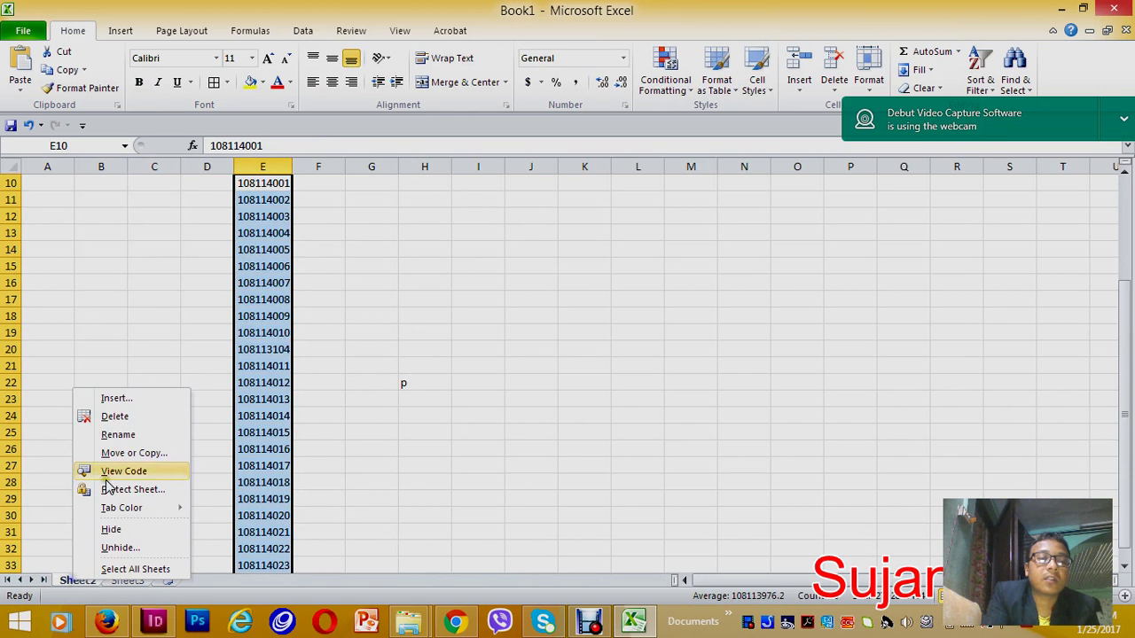
{"action": "left_click", "coordinate": [114, 416]}
{"action": "left_click", "coordinate": [537, 351]}
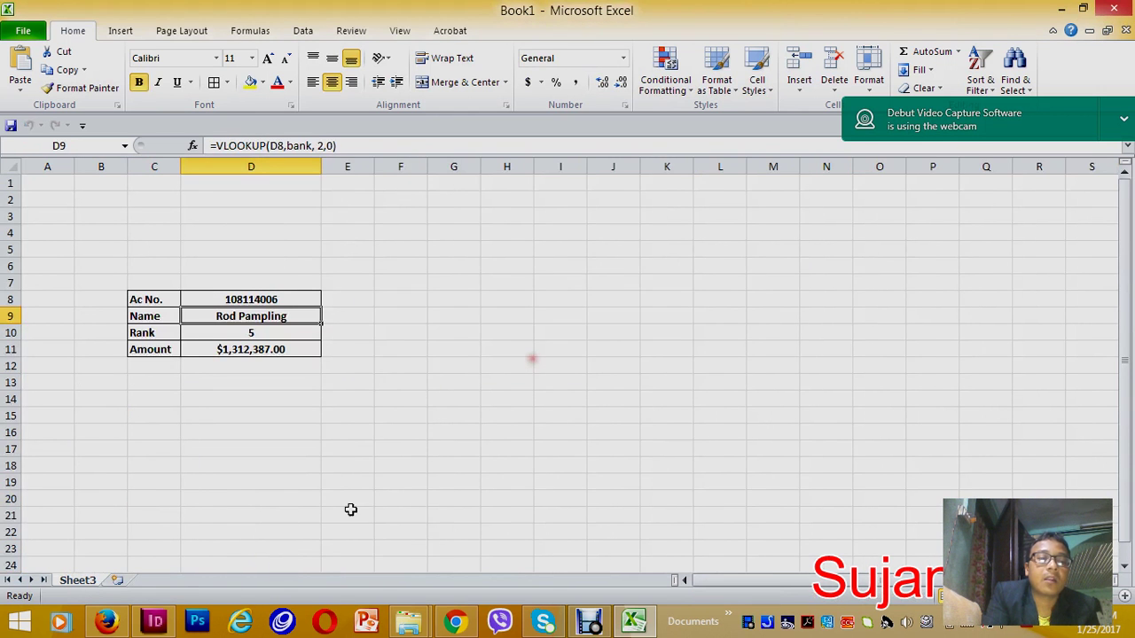
{"action": "left_click", "coordinate": [301, 449]}
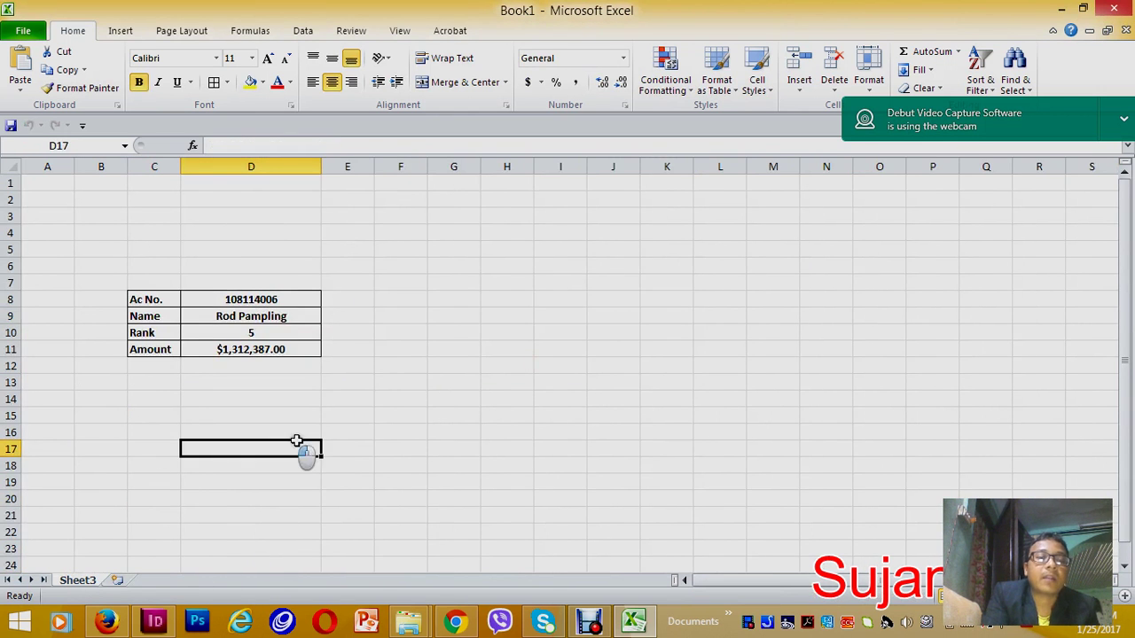
Change the last digit of the Ac No. in cell D8 on Sheet3 to 7 to test the lookup
{"action": "left_click", "coordinate": [256, 301]}
{"action": "double_click", "coordinate": [304, 299]}
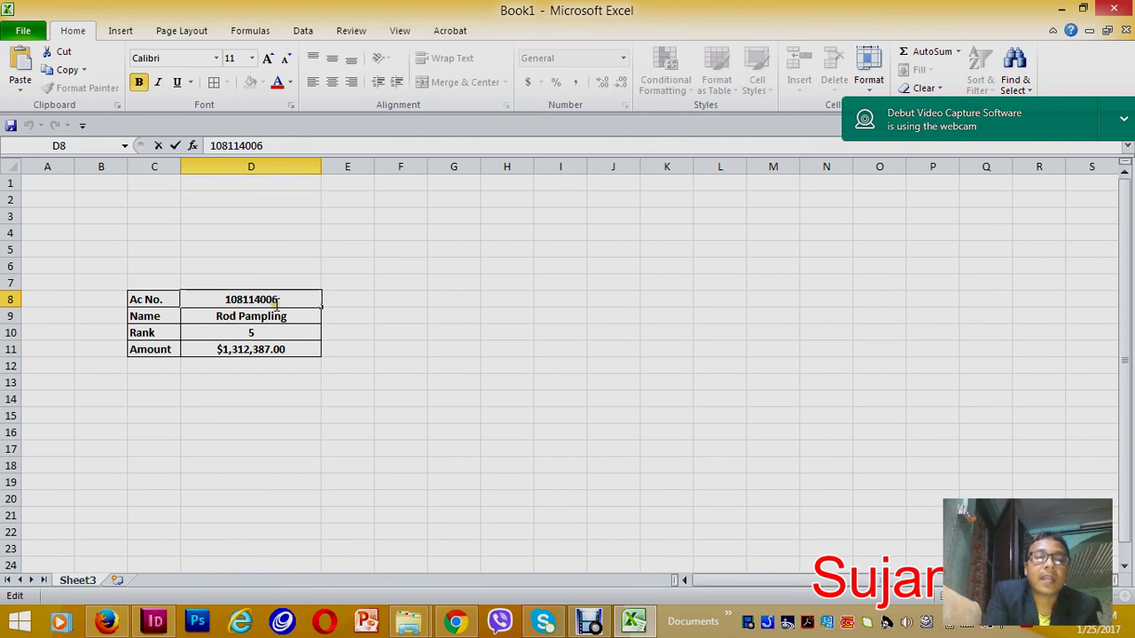
{"action": "key", "text": "BackSpace"}
{"action": "type", "text": "7"}
{"action": "key", "text": "Return"}
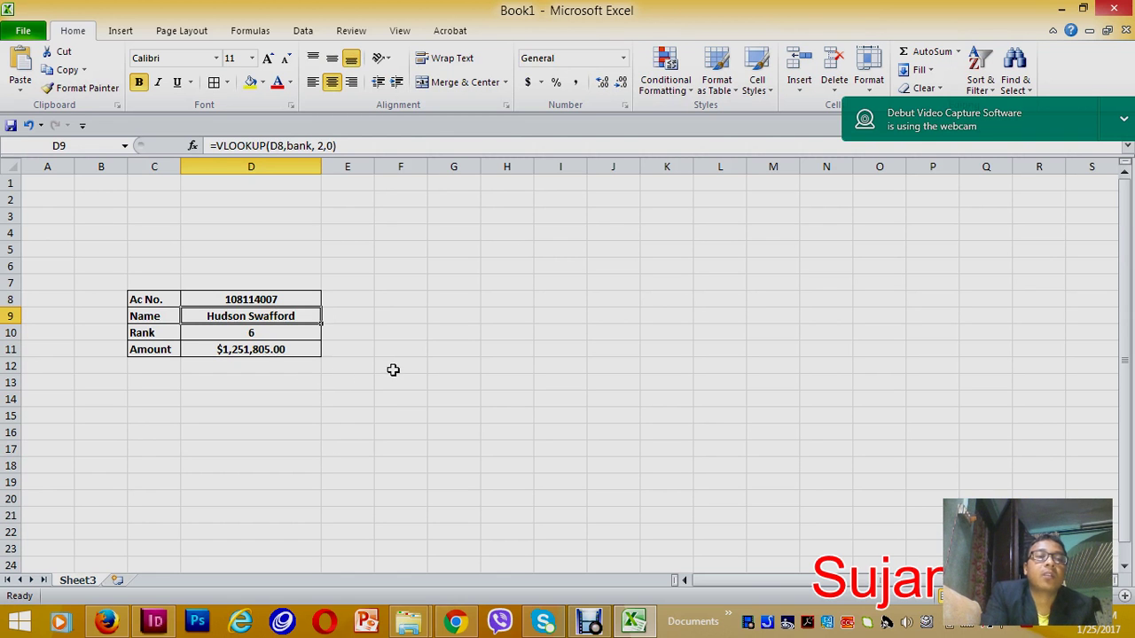
{"action": "left_click", "coordinate": [235, 301]}
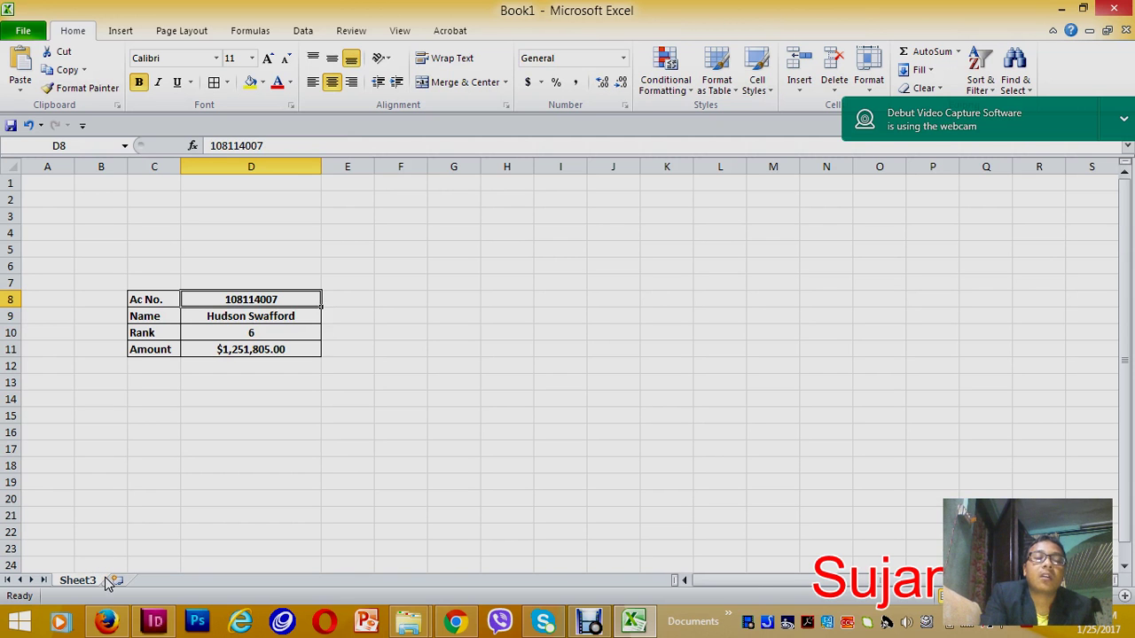
{"action": "left_click_drag", "start_coordinate": [155, 298], "coordinate": [266, 353]}
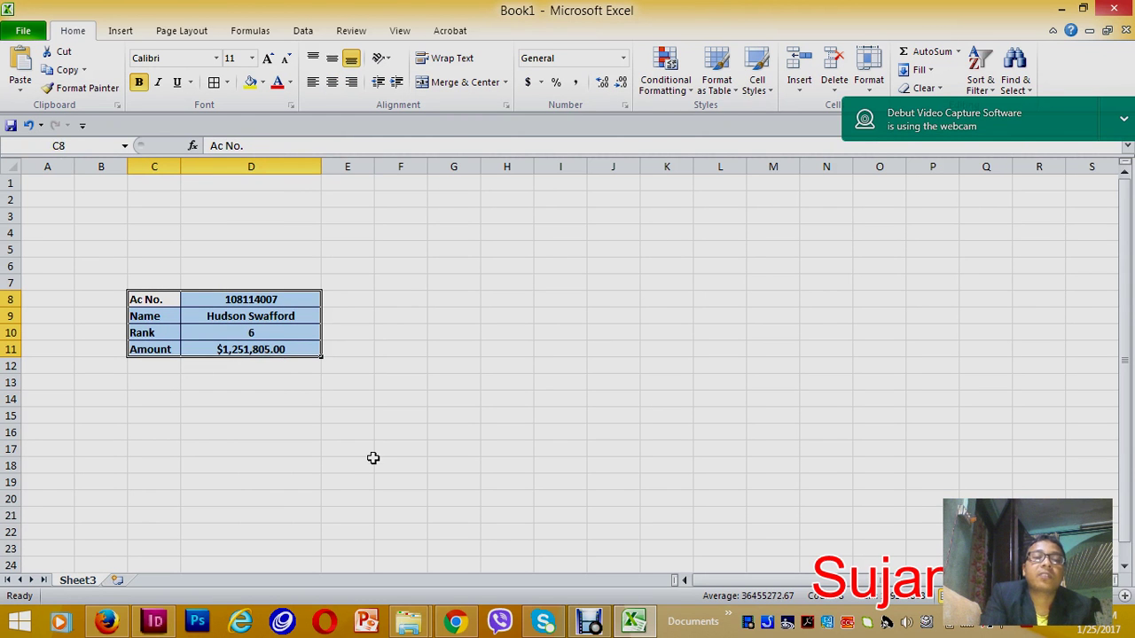